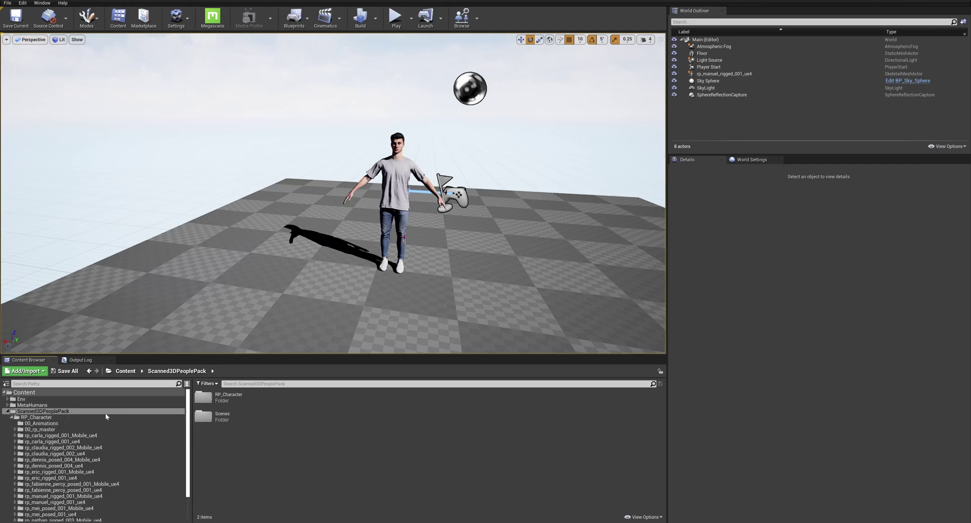
Open the rp_manuel_rigged_001_ue4 skeletal mesh to examine the character, and close its editor.
scroll(124, 429, "down", 3)
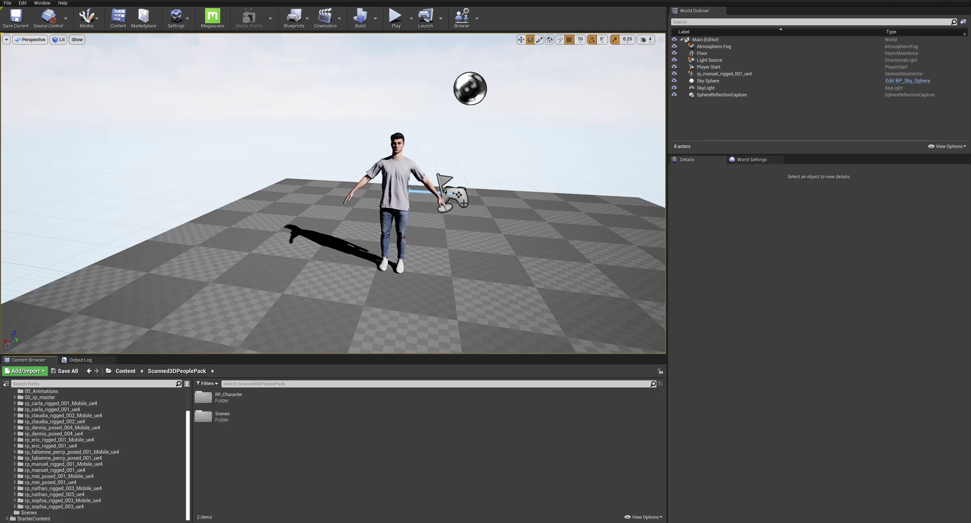
left_click(71, 470)
double_click(219, 420)
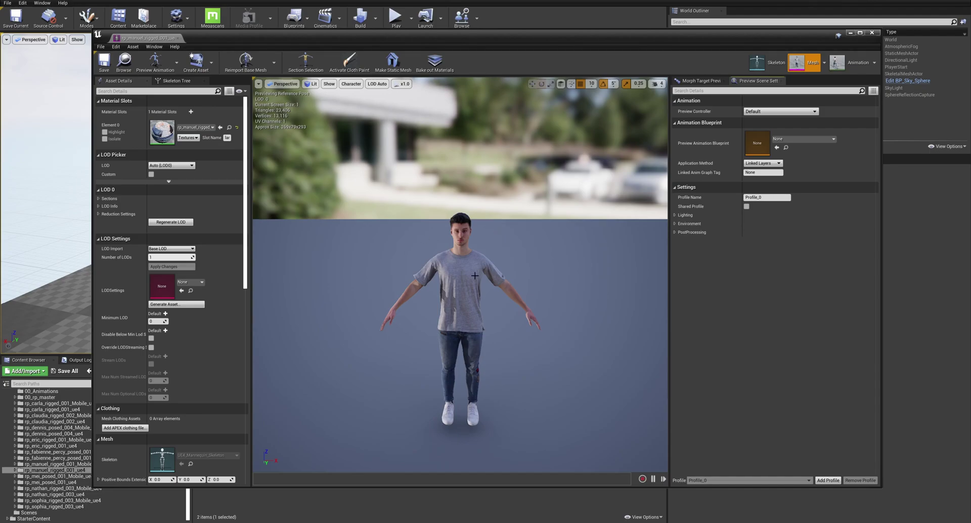
mouse_move(493, 266)
left_mouse_down()
mouse_move(556, 269)
mouse_move(499, 269)
left_mouse_up()
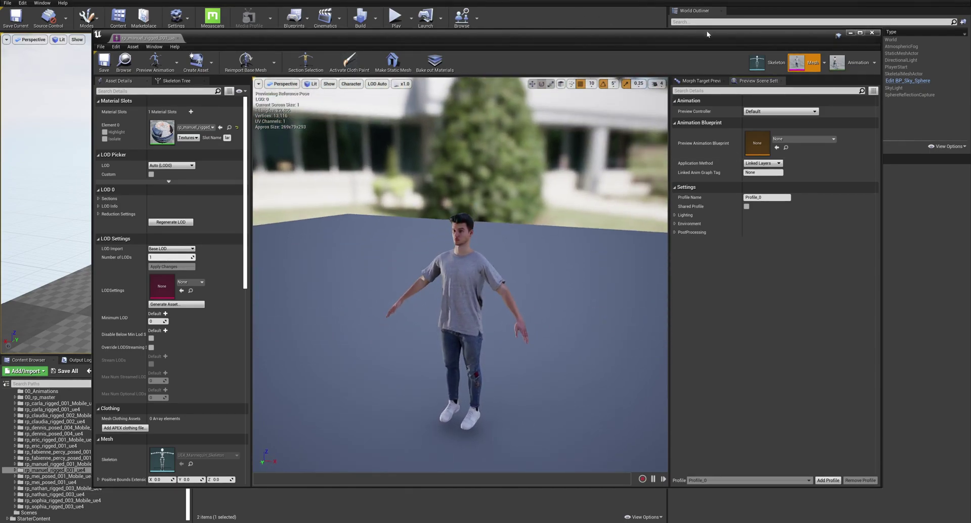
left_click(874, 34)
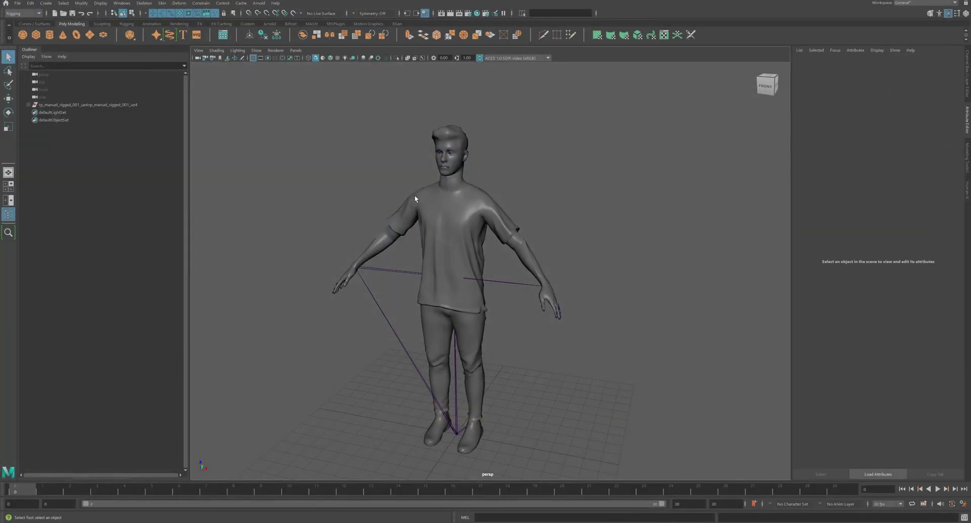
Switch to Maya and display the rigged character's joints through the mesh in the perspective view.
scroll(582, 310, "up", 2)
scroll(575, 308, "down", 4)
mouse_move(575, 308)
left_mouse_down("alt")
mouse_move(506, 314)
mouse_move(579, 297)
mouse_move(587, 306)
left_mouse_up("alt")
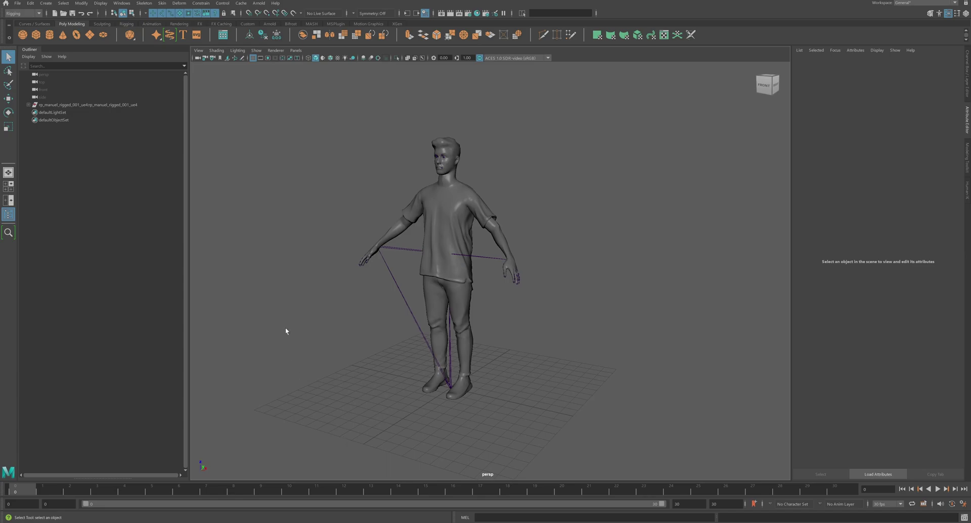
left_click_drag(505, 295, 525, 295, "alt")
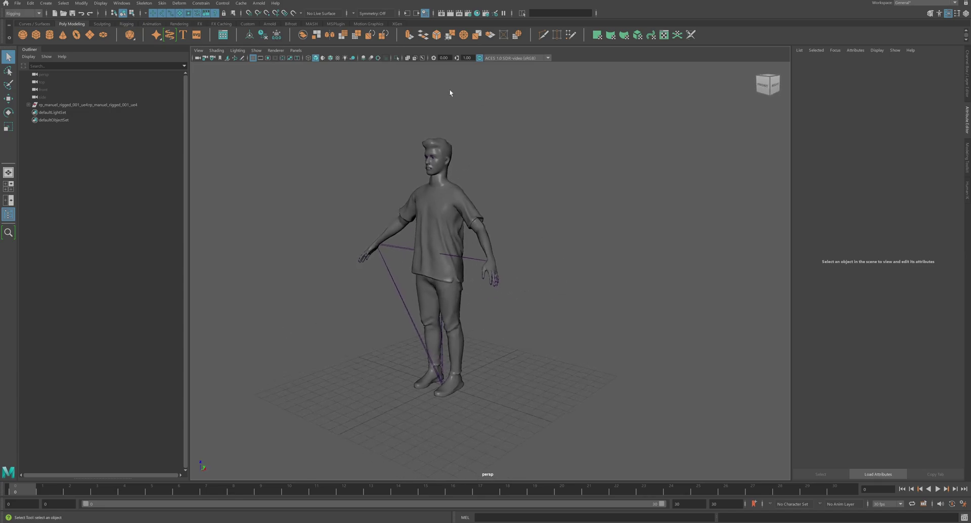
left_click(423, 58)
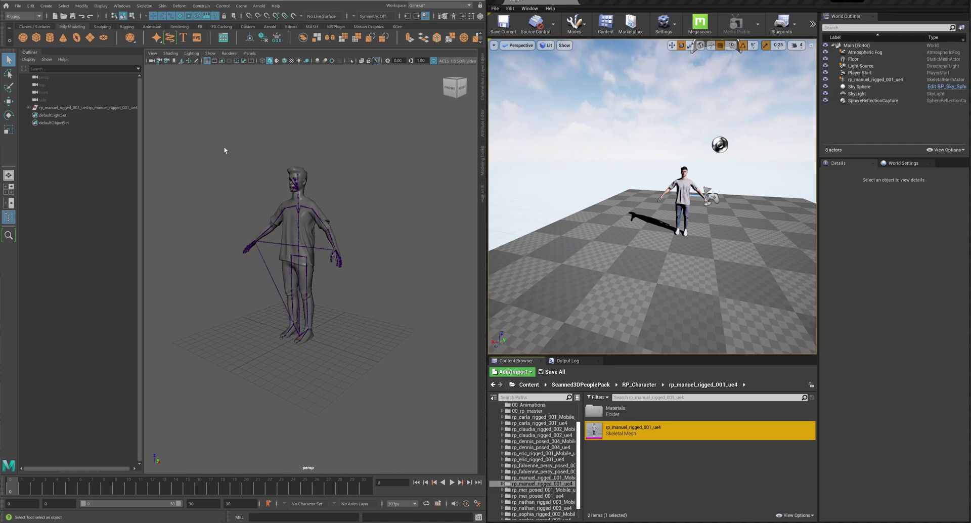
Open the Unreal Live Link window in Maya and place it clear of the character's upper body.
left_click(18, 6)
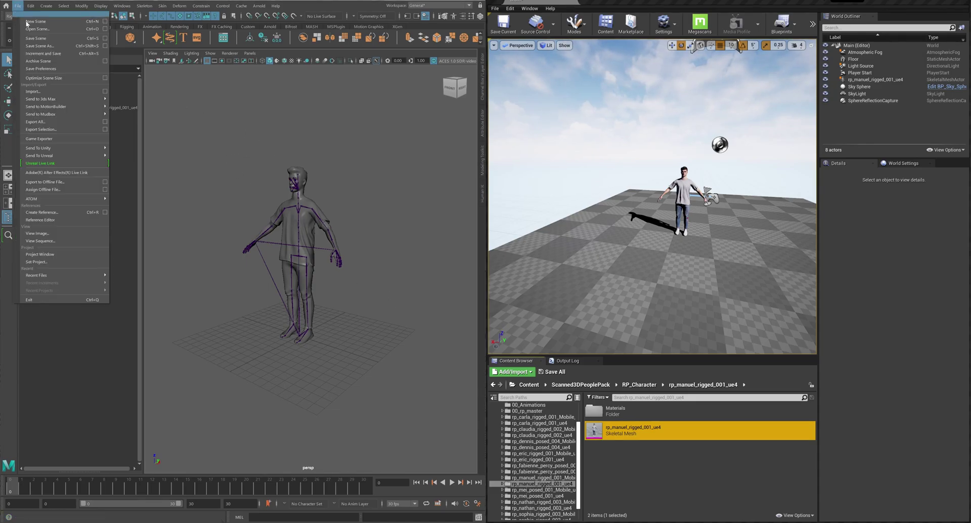
left_click(66, 163)
left_click_drag(206, 186, 251, 281)
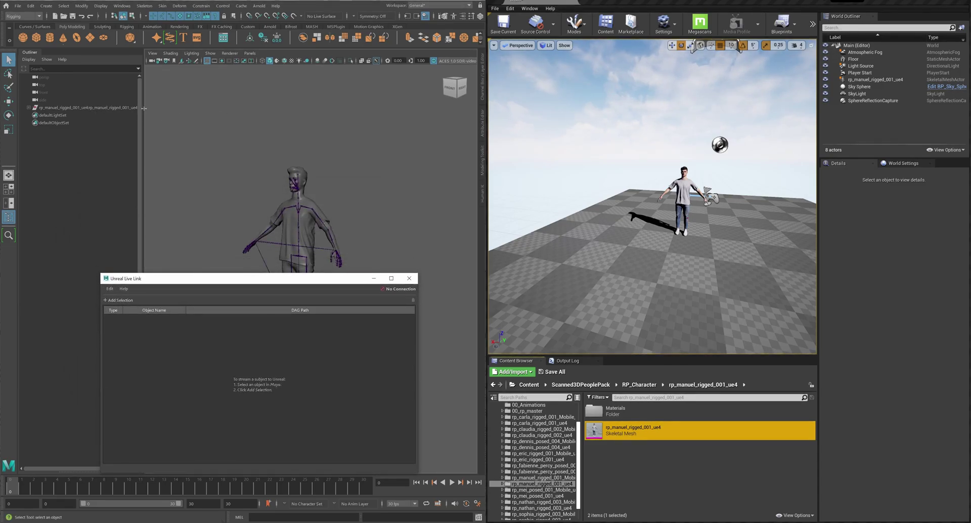
Widen and expand the Outliner hierarchy, and add the top rp_manuel_rigged_001_ue4 node as an Unreal Live Link subject.
left_click_drag(142, 111, 185, 111)
left_click(120, 108)
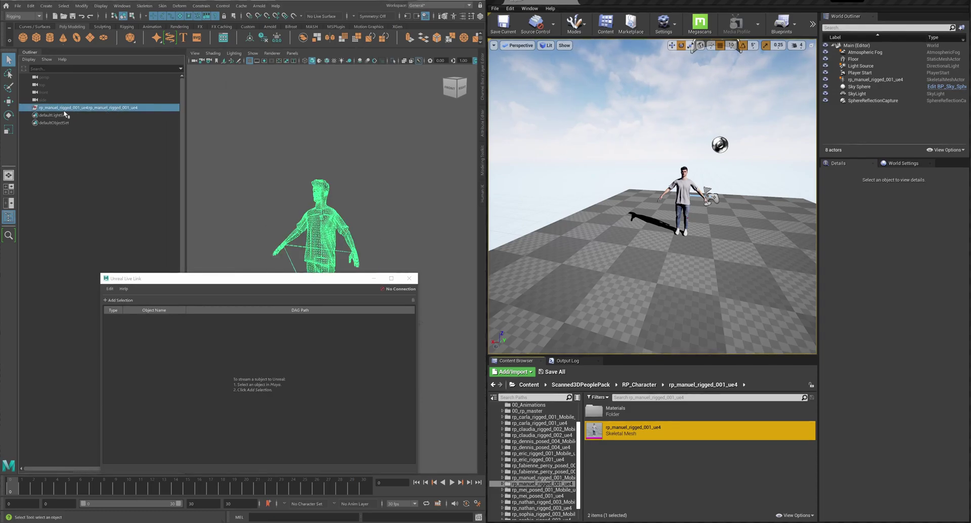
left_click(33, 108)
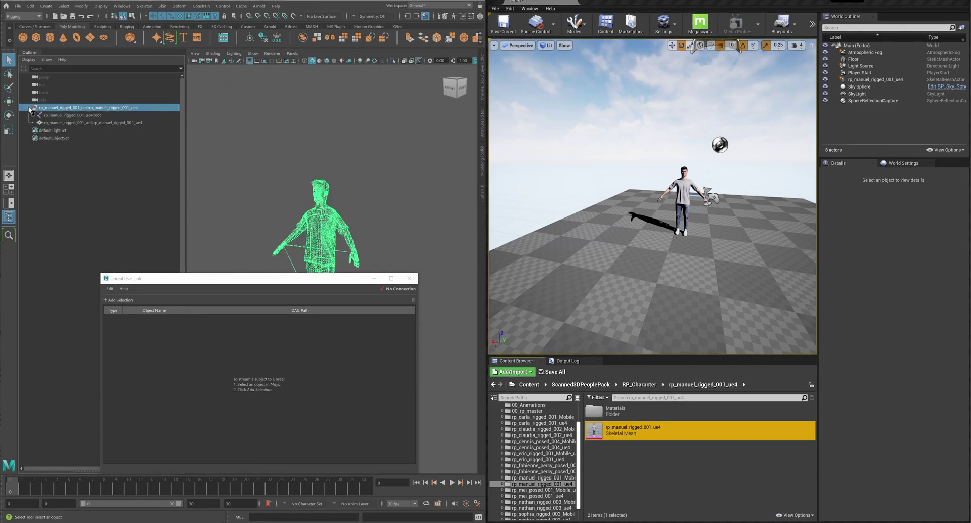
left_click(68, 116)
left_click(58, 108)
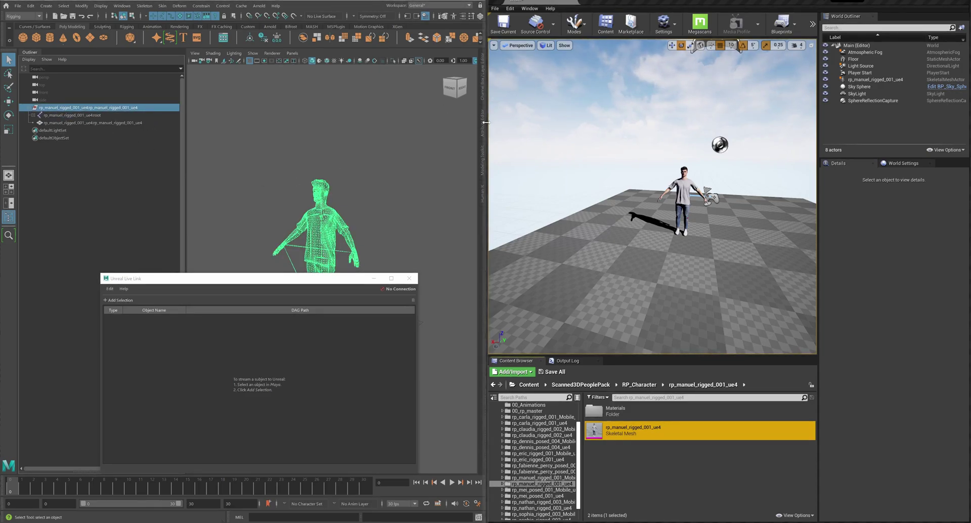
left_click(113, 301)
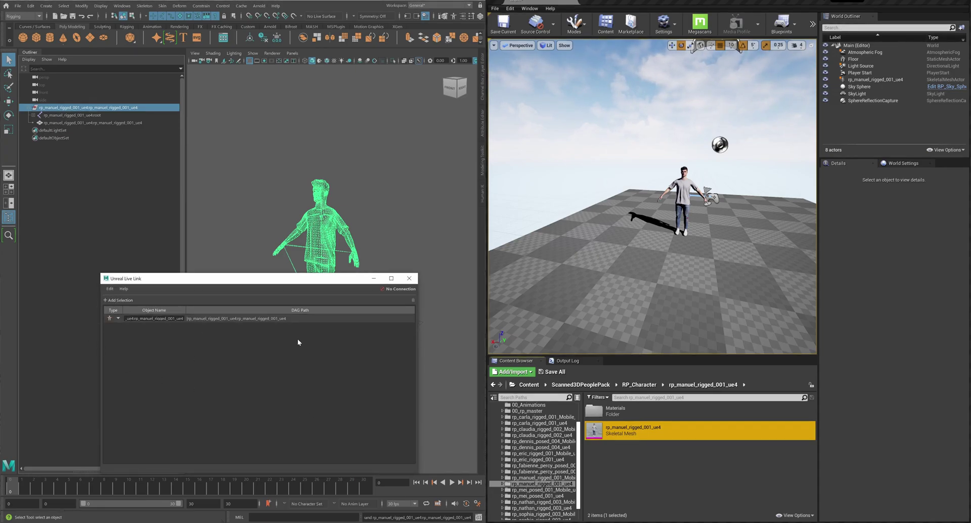
Change the added Live Link subject's type so that it streams the character's skeleton in the Animation role.
left_click(118, 319)
left_click(125, 332)
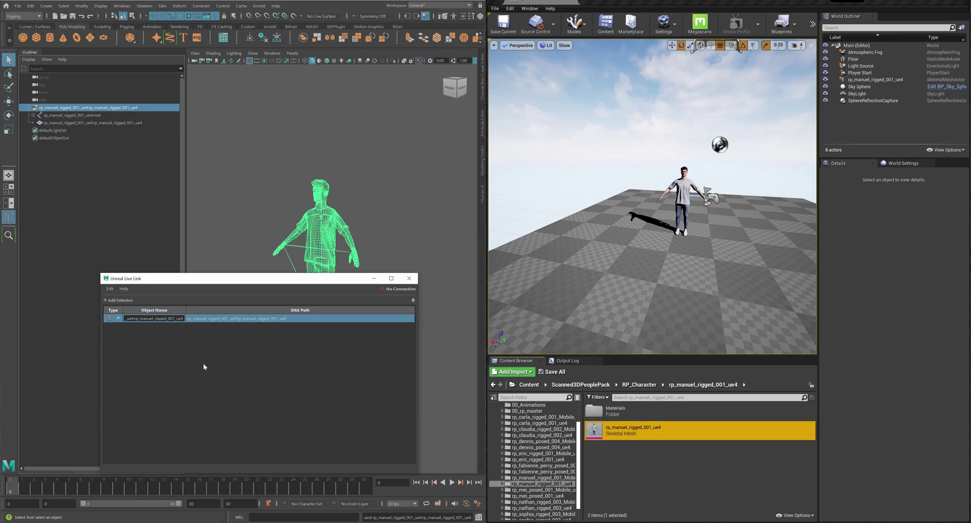
left_click_drag(213, 278, 175, 285)
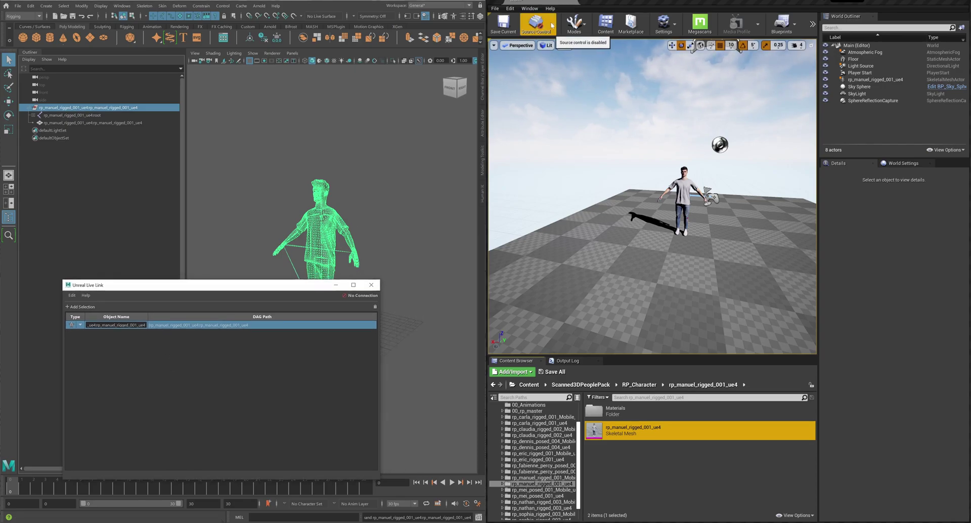
Switch to Unreal Editor, add Maya as a Message Bus source in Live Link, and minimize the Live Link window.
left_click(530, 8)
left_click(542, 107)
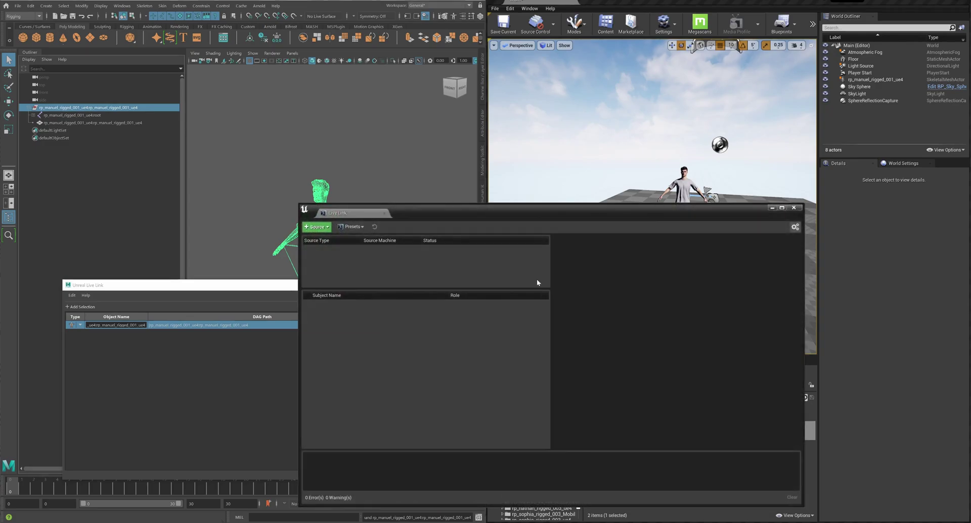
left_click(319, 228)
mouse_move(323, 245)
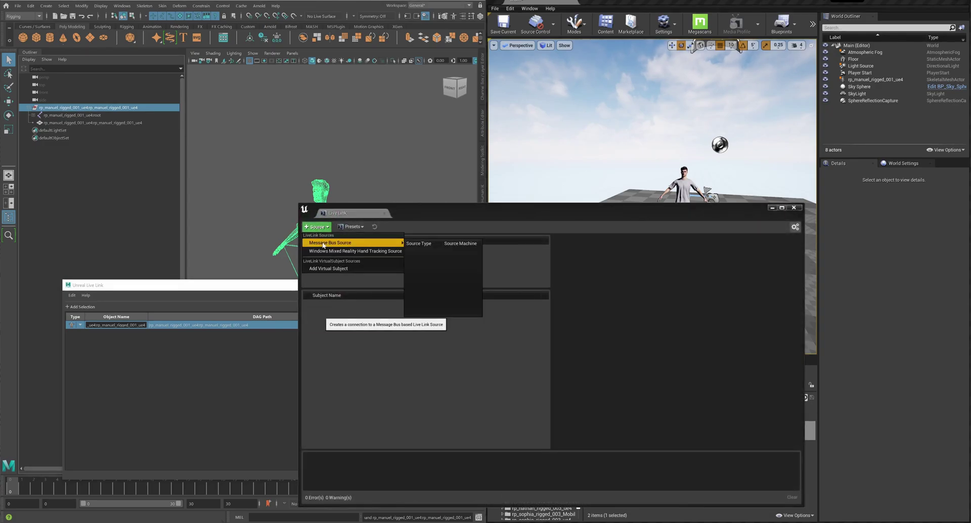
left_click(429, 250)
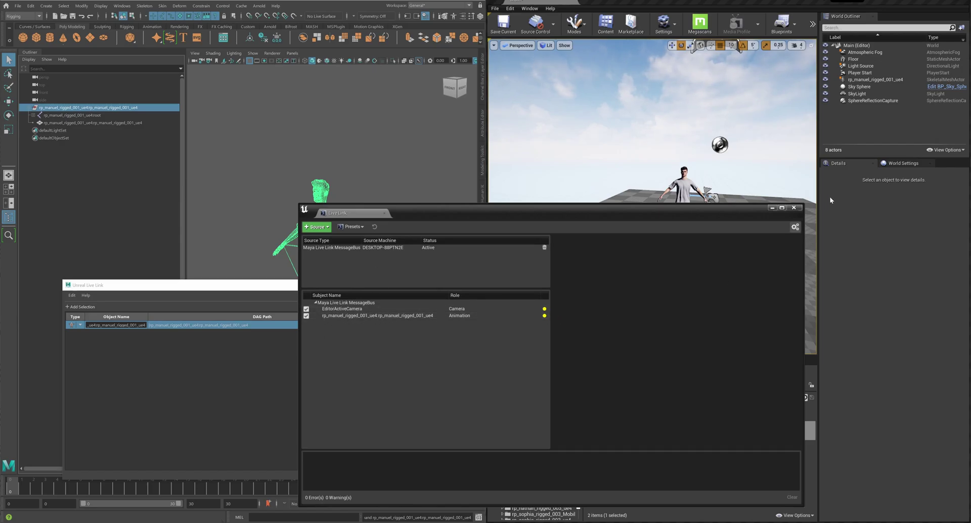
left_click(772, 208)
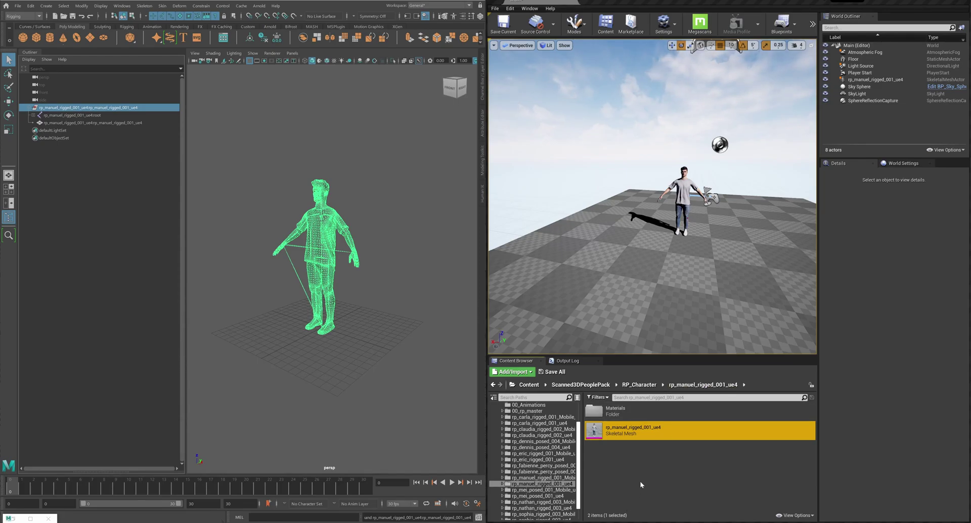
Open the rp_manuel_rigged_001_ue4 skeletal mesh and set its preview to Live Link Preview Controller with the rp_manuel_rigged_001_ue4 subject.
double_click(610, 433)
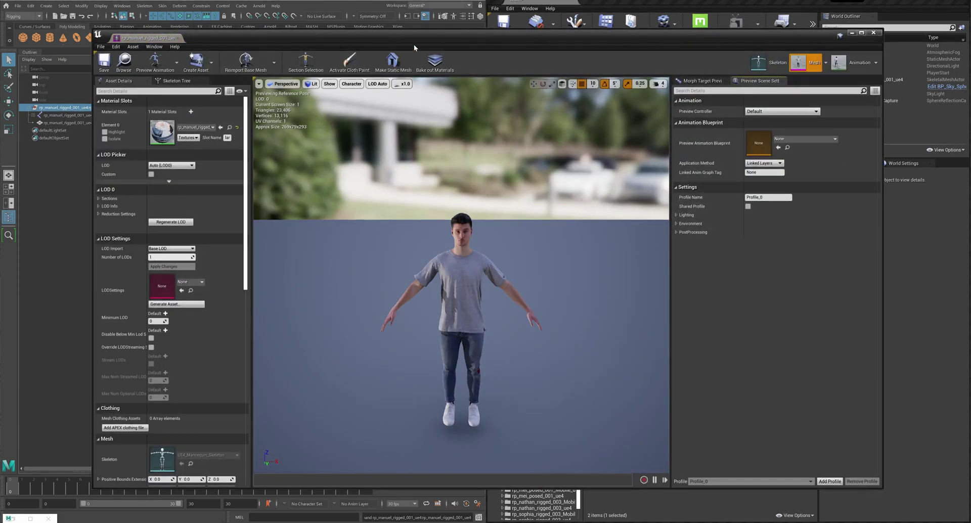
left_click_drag(419, 33, 489, 35)
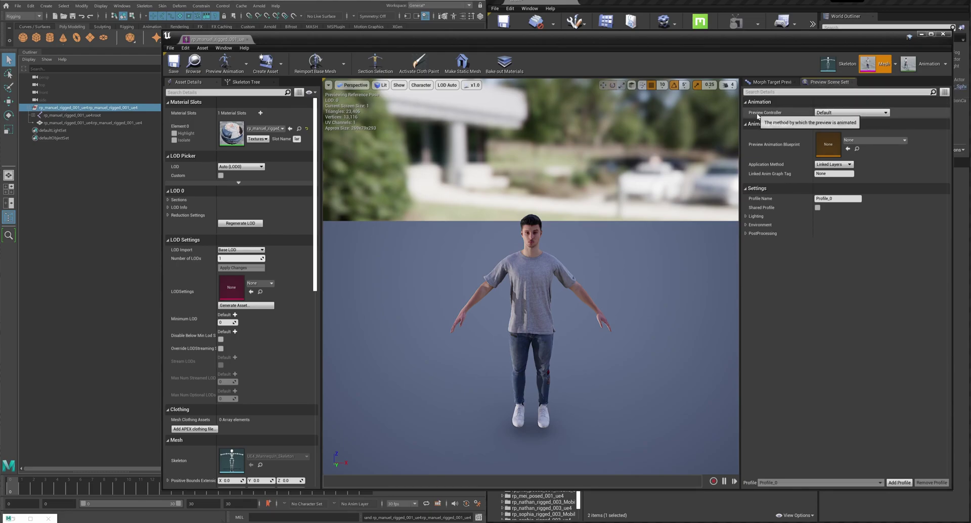
left_click(886, 114)
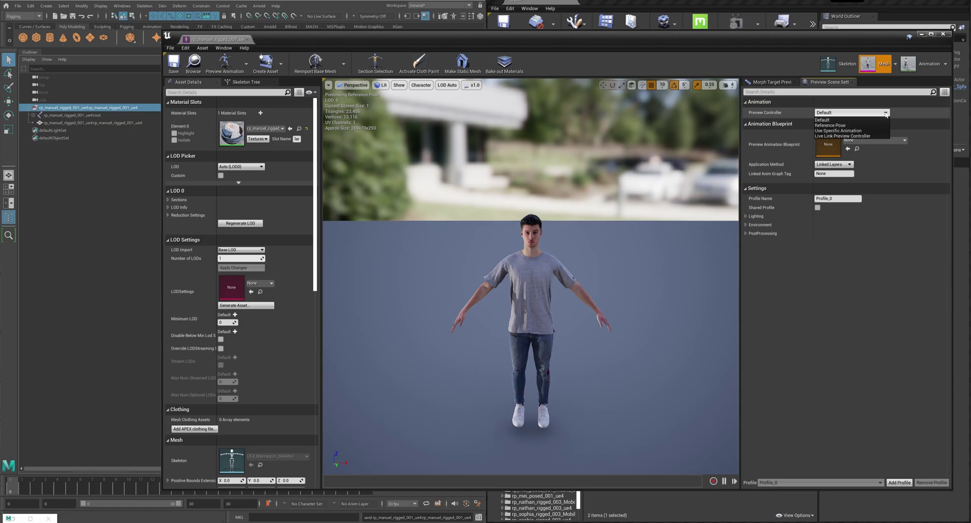
left_click(855, 136)
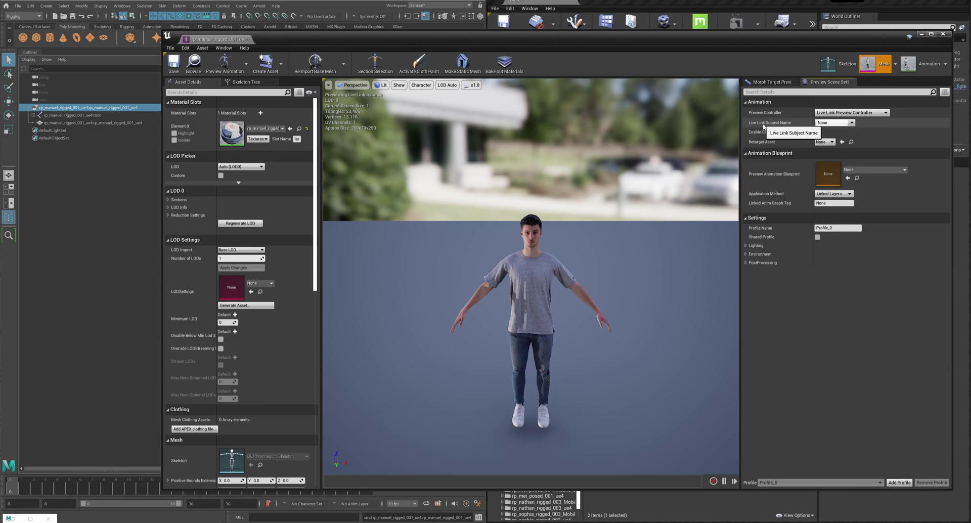
left_click(843, 123)
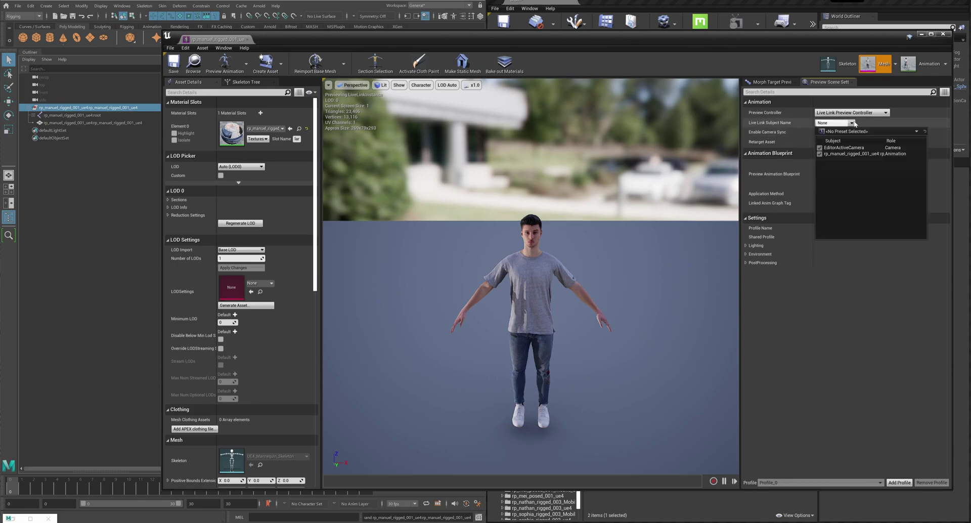
left_click(846, 153)
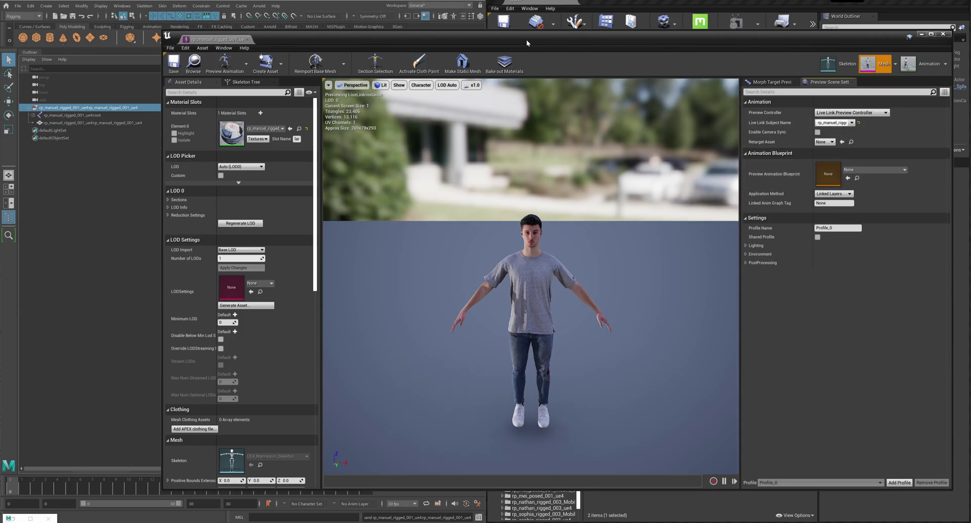
Narrow the mesh editor to fit beside Maya, and rotate the character's left upper arm joint outward in Maya.
left_click_drag(164, 215, 498, 215)
left_click(86, 115)
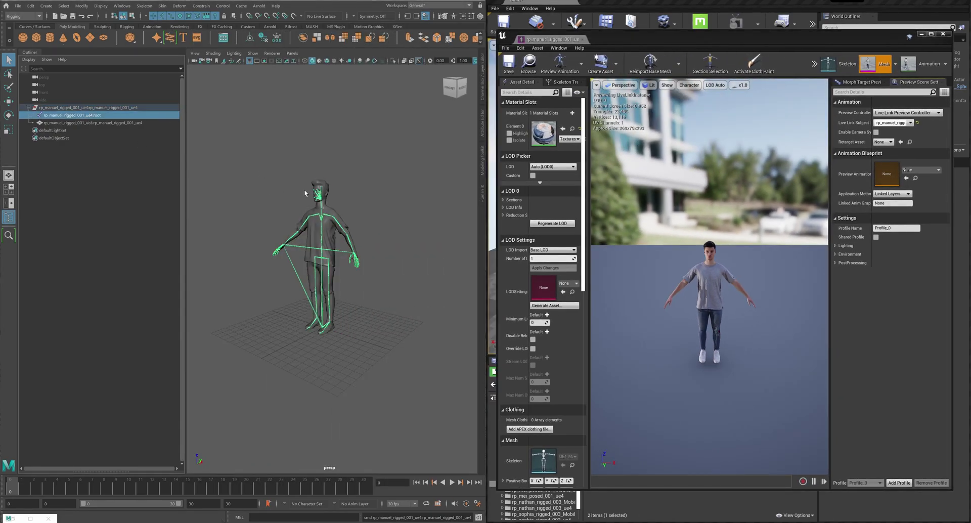
left_click(354, 227)
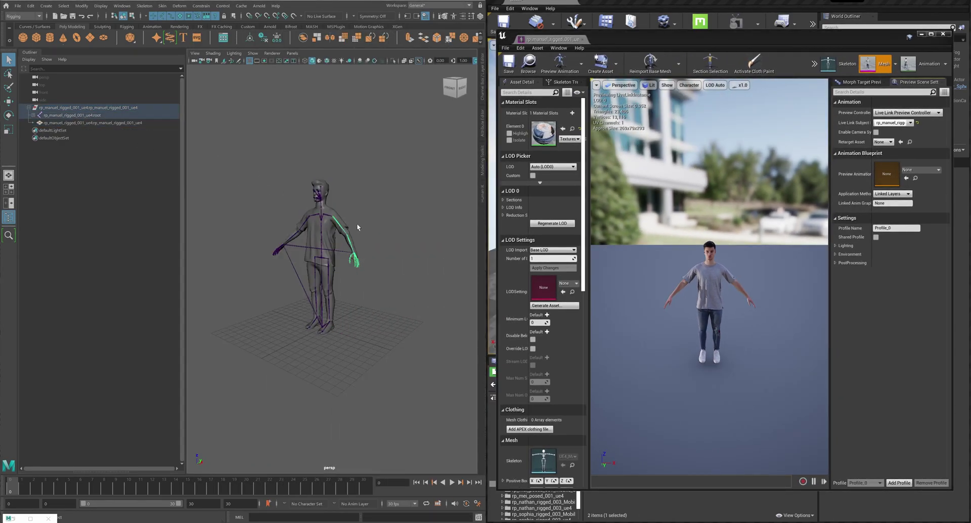
key("e")
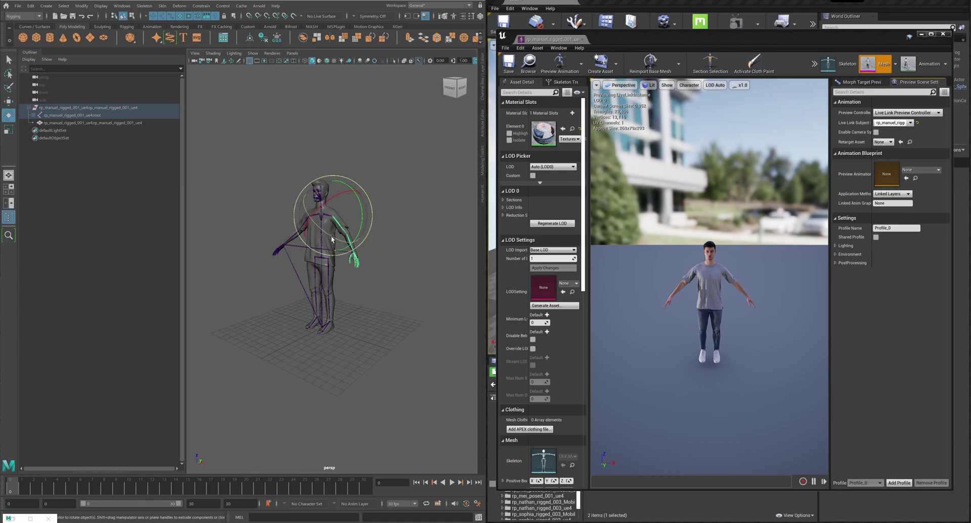
mouse_move(332, 239)
left_mouse_down()
mouse_move(319, 233)
mouse_move(328, 245)
left_mouse_up()
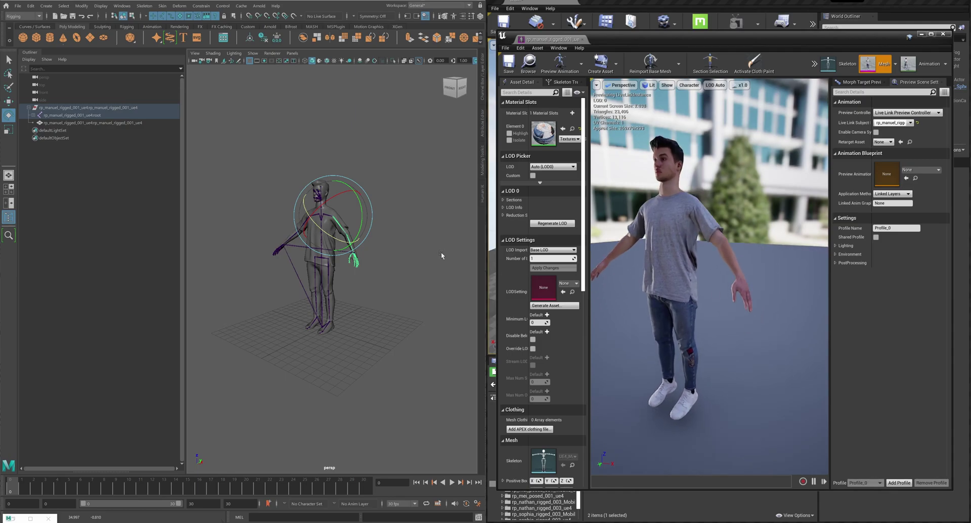
left_click_drag(333, 242, 396, 250)
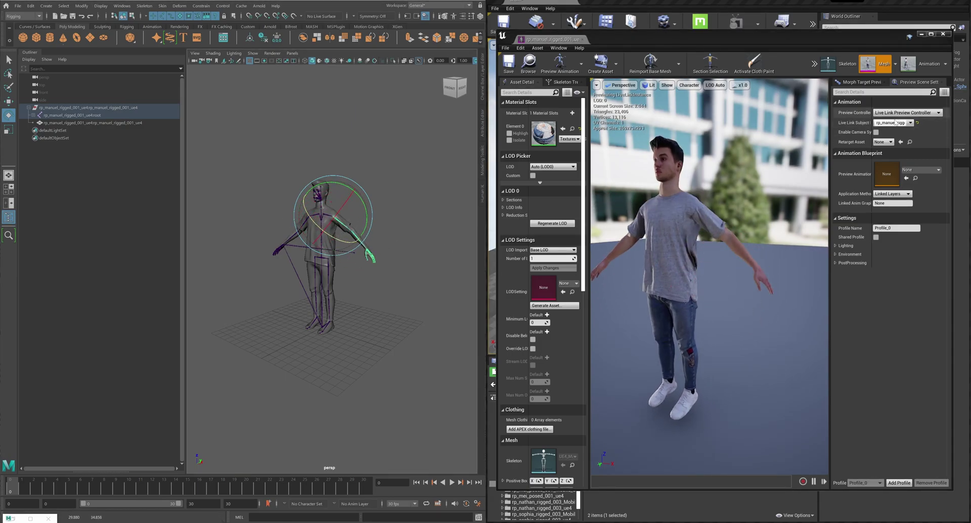
Test Enable Camera Sync by orbiting the Maya view, turn it back off, and reframe the character.
left_click_drag(873, 107, 886, 108)
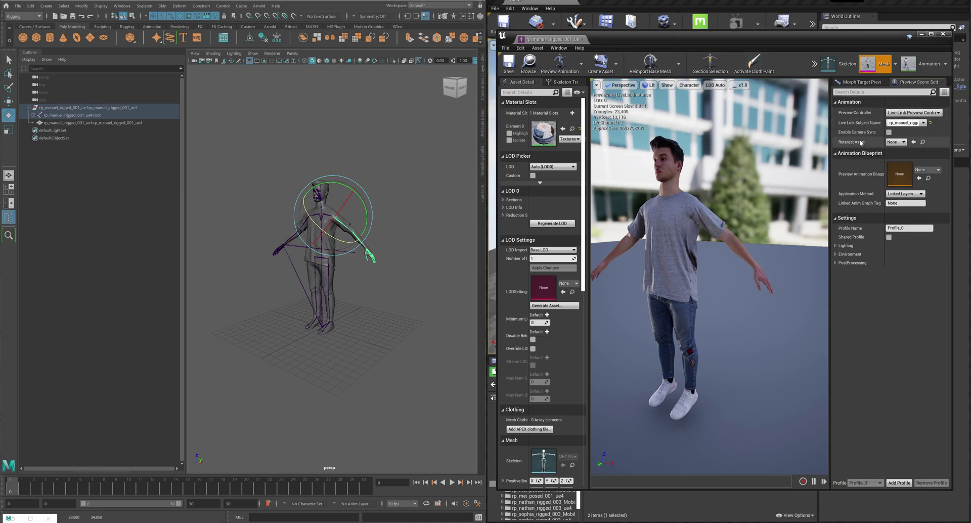
left_click(889, 132)
left_click_drag(334, 260, 430, 226, "alt")
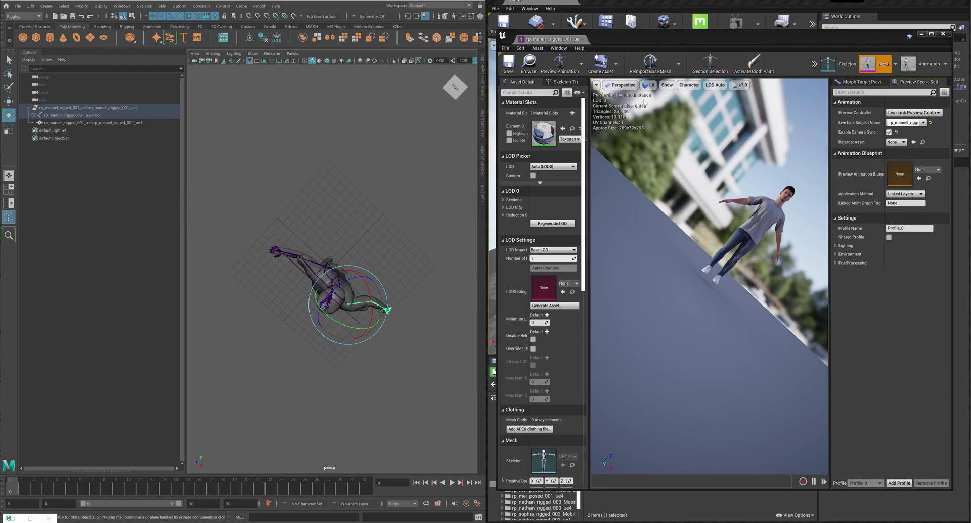
left_click(889, 133)
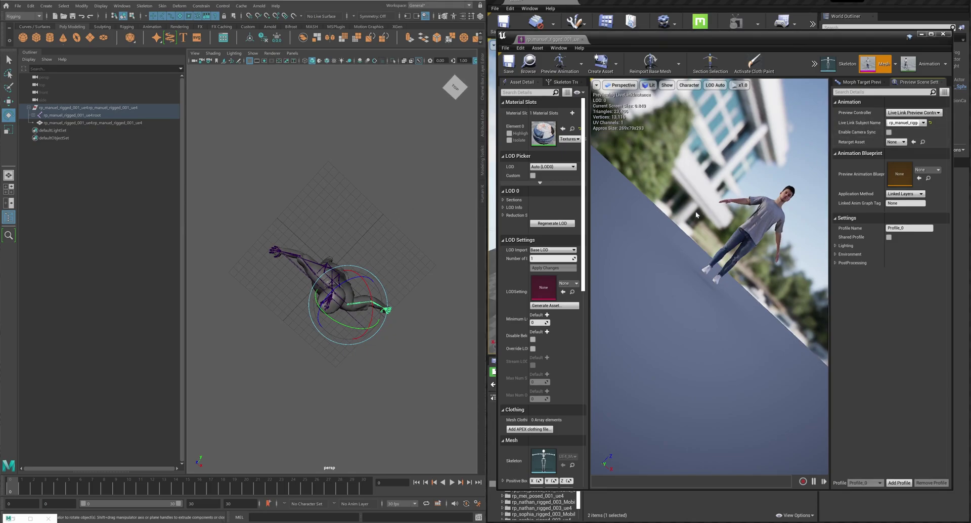
left_click_drag(324, 283, 363, 245, "alt")
key("f")
scroll(363, 245, "down", 5)
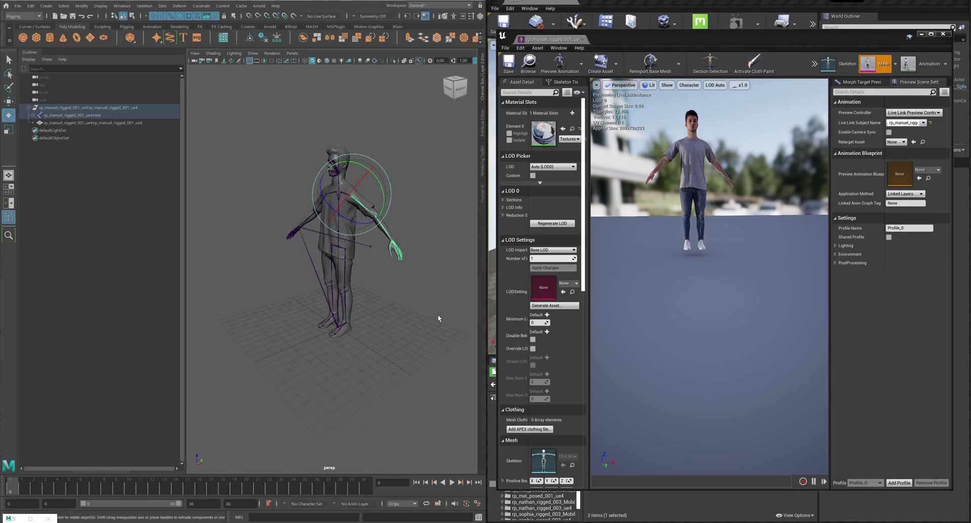
key("f")
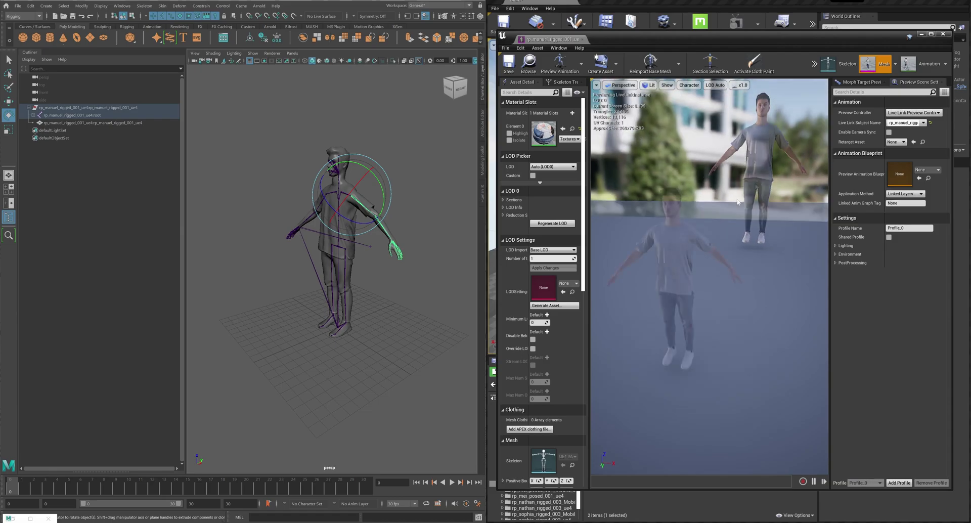
Rotate the character's left upper arm joint down toward the body in Maya, and minimize the skeletal mesh editor in Unreal Editor.
mouse_move(364, 223)
left_mouse_down()
mouse_move(384, 231)
mouse_move(316, 223)
mouse_move(367, 217)
mouse_move(301, 227)
mouse_move(374, 227)
mouse_move(305, 228)
mouse_move(358, 230)
left_mouse_up()
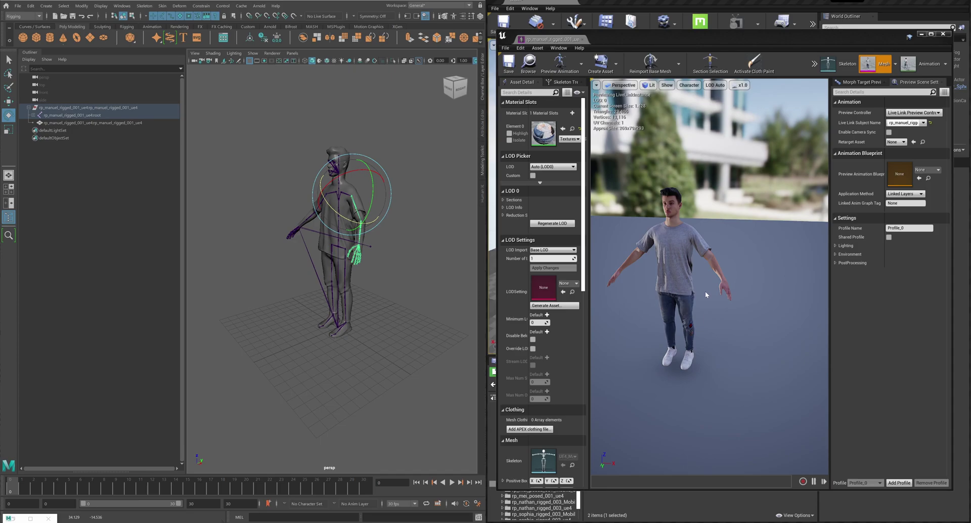
left_click(922, 35)
left_click_drag(685, 254, 725, 243)
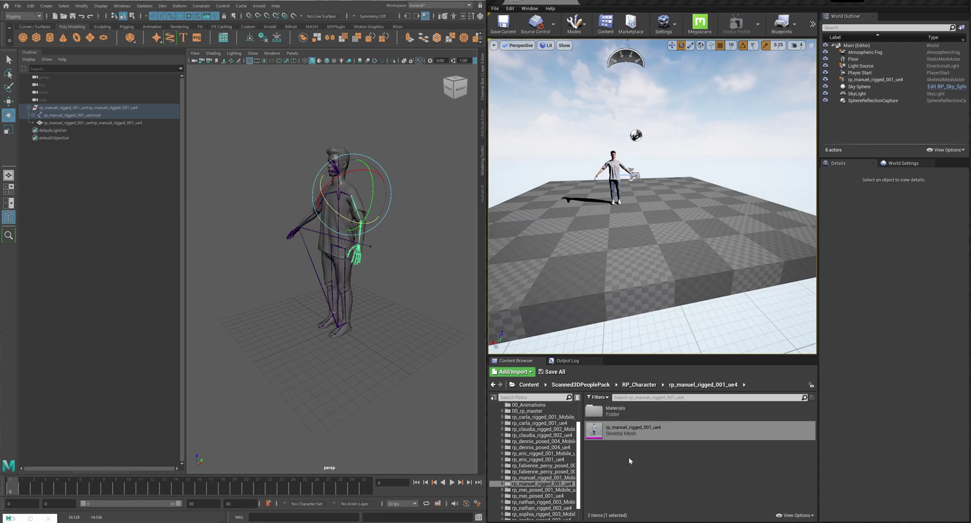
Create an animation blueprint in the rp_manuel_rigged_001_ue4 folder with UE4_Mannequin_Skeleton as its target skeleton.
left_click(622, 458)
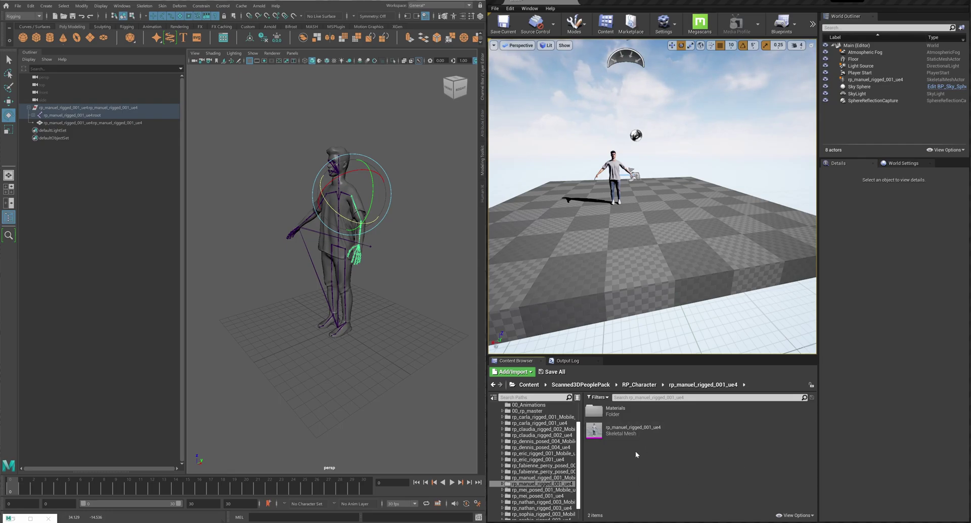
right_click(636, 471)
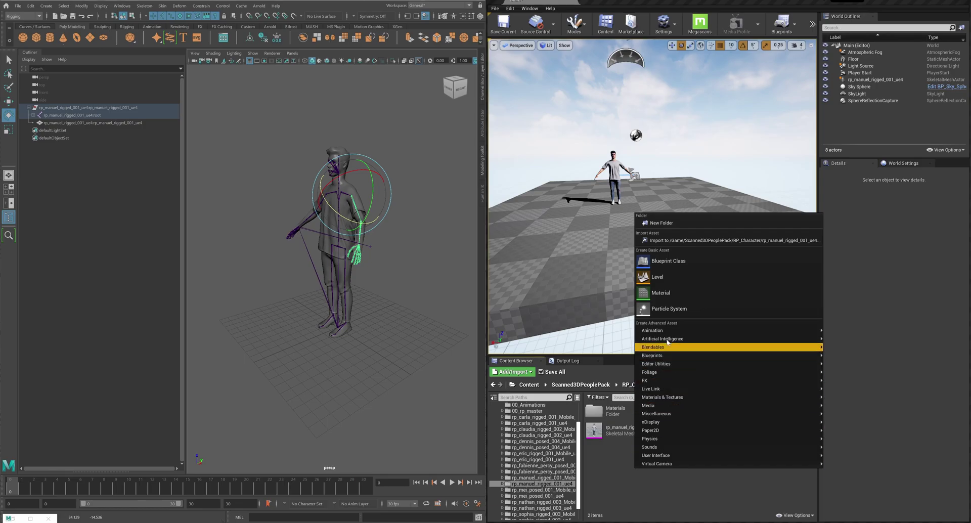
mouse_move(649, 331)
left_click(877, 278)
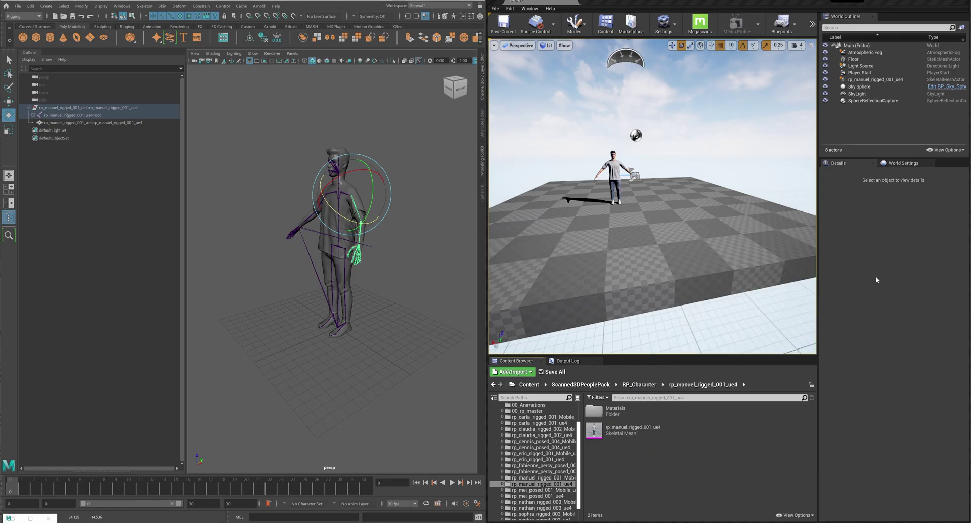
left_click_drag(466, 123, 572, 117)
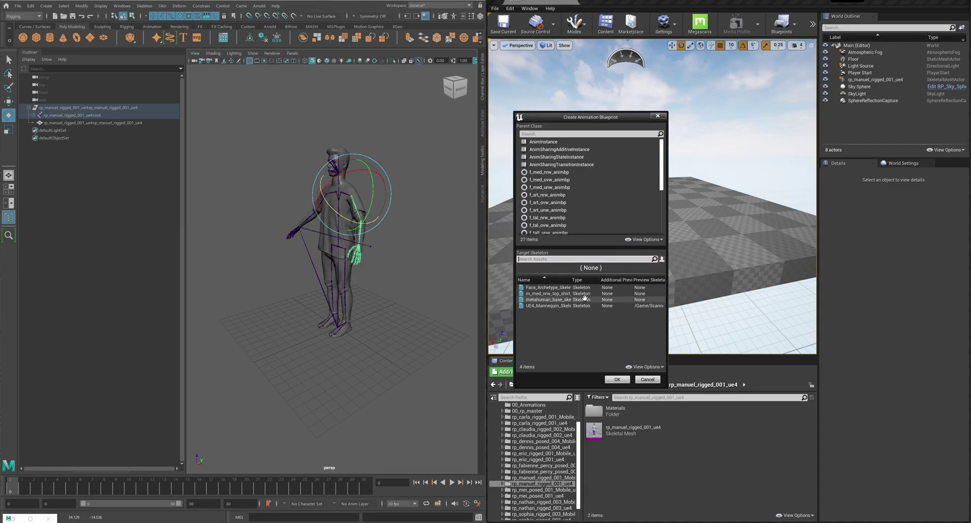
left_click_drag(668, 323, 758, 323)
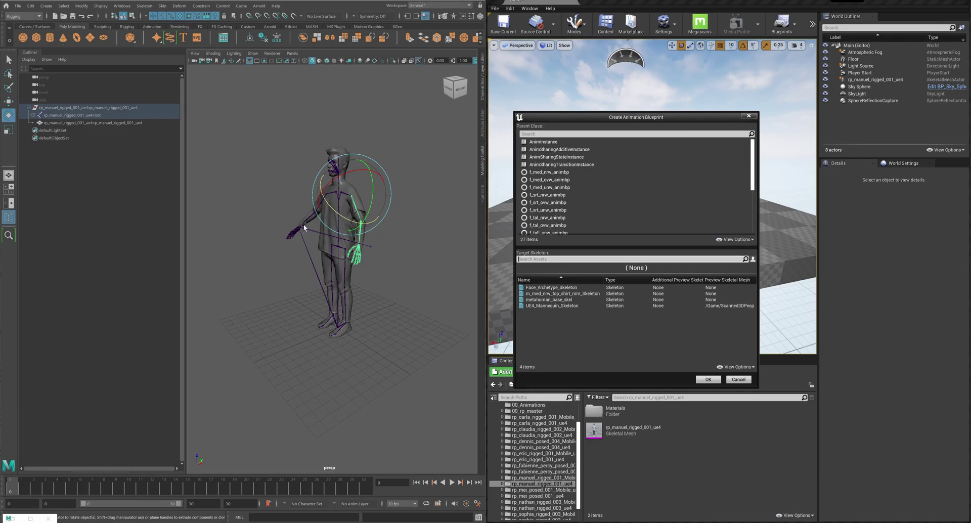
type("q")
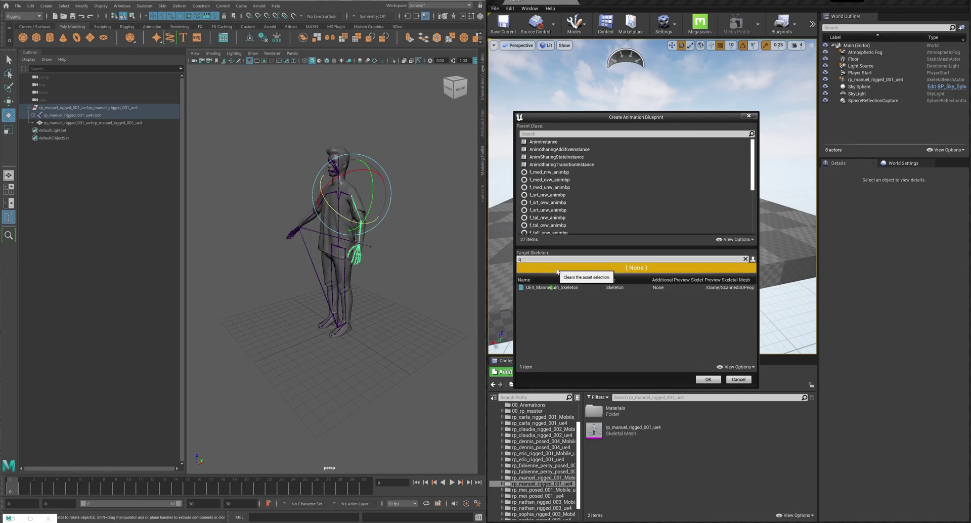
key("BackSpace")
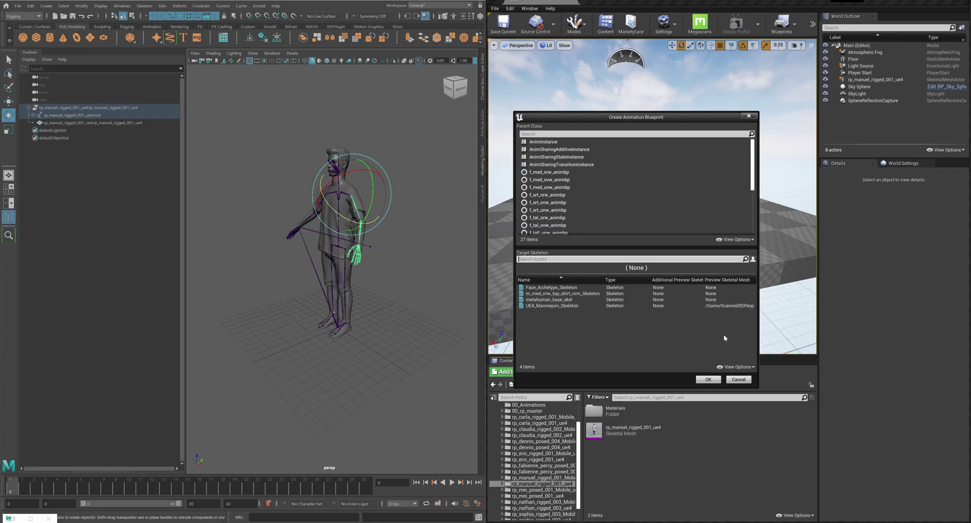
left_click_drag(758, 325, 793, 324)
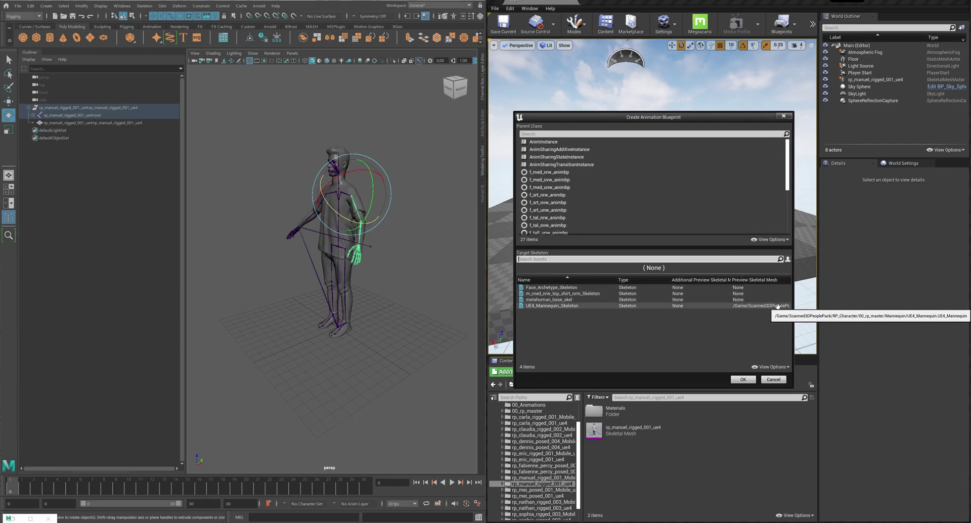
left_click(538, 306)
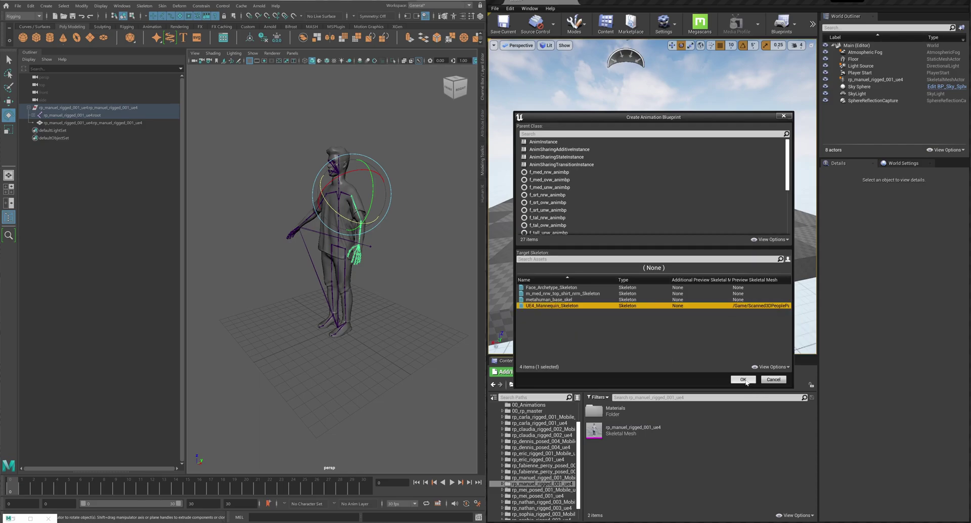
left_click(743, 380)
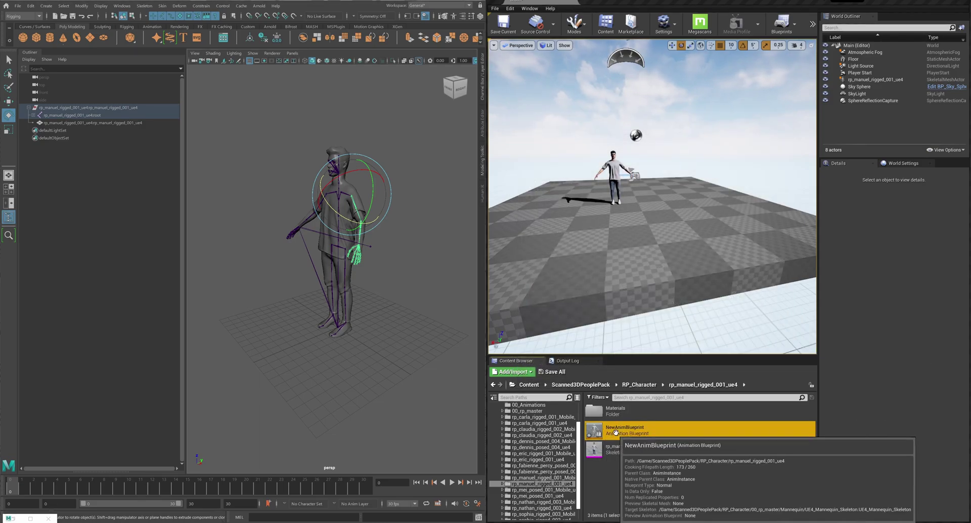
Open the new animation blueprint in a wider editor window and shift its Output Pose node to make room.
double_click(603, 434)
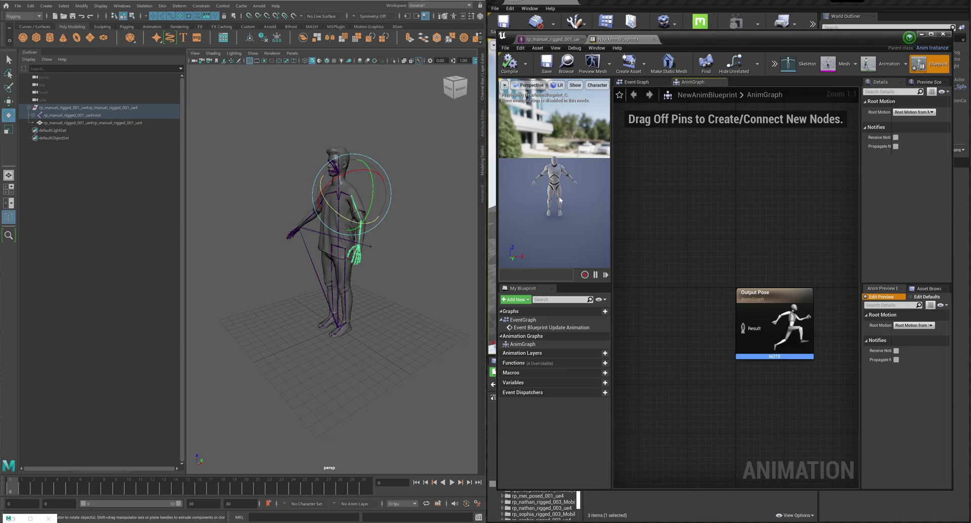
left_click_drag(497, 196, 358, 196)
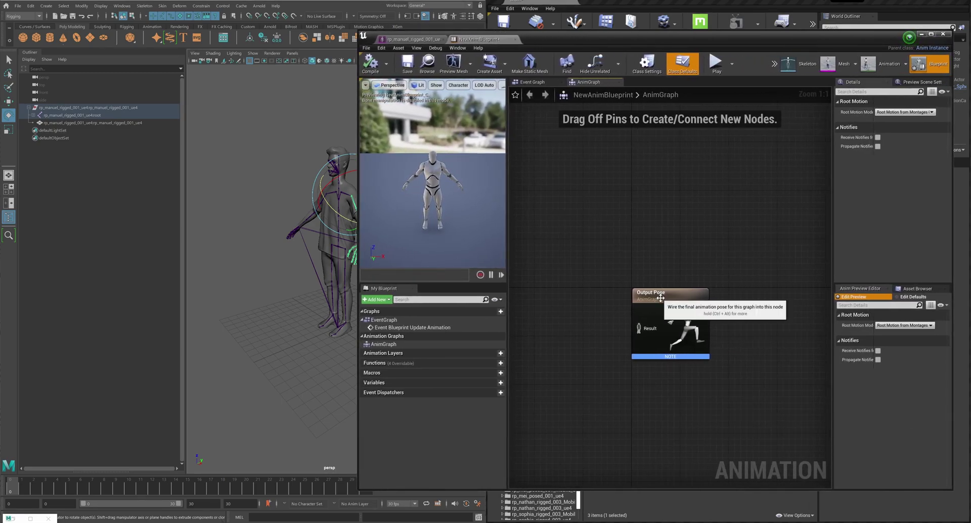
left_click_drag(645, 342, 700, 335)
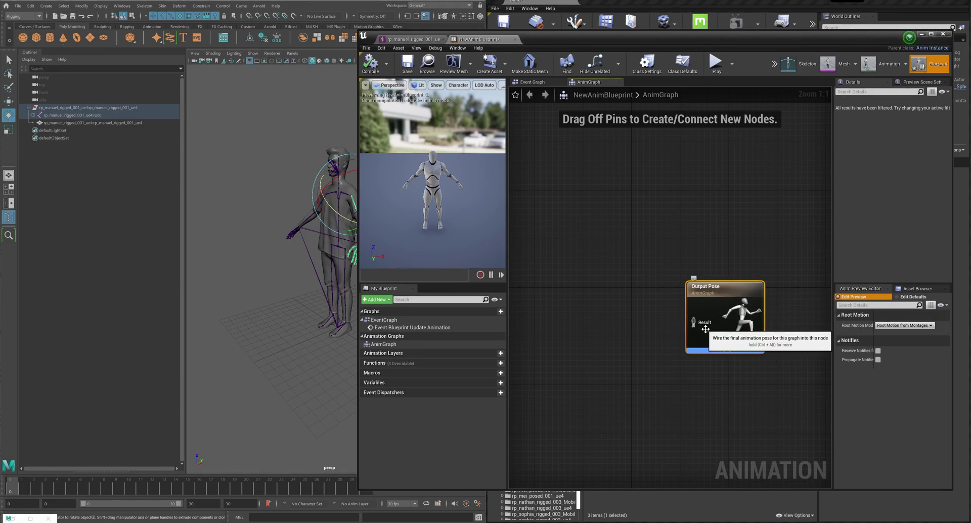
Add a Live Link Pose node to the AnimGraph and connect its pose output to the Output Pose result.
left_click(595, 204)
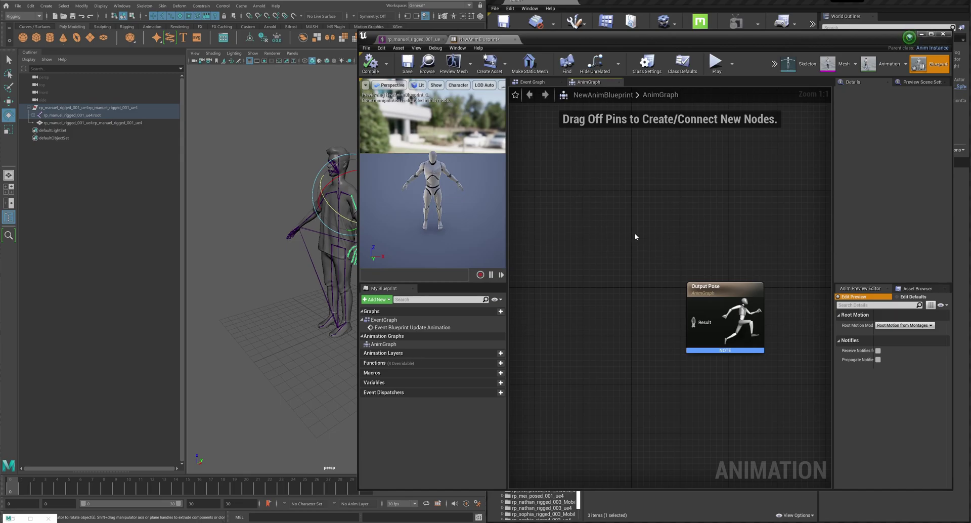
right_click(598, 213)
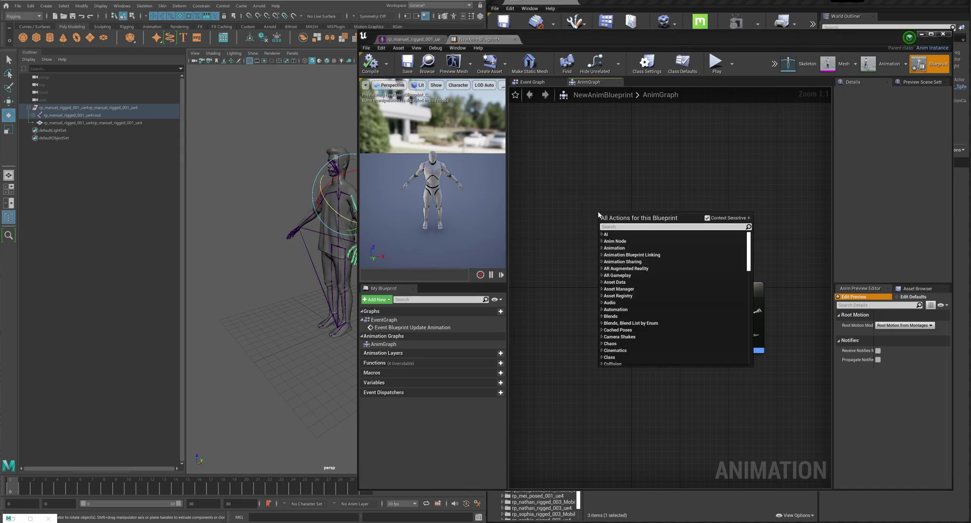
type("live")
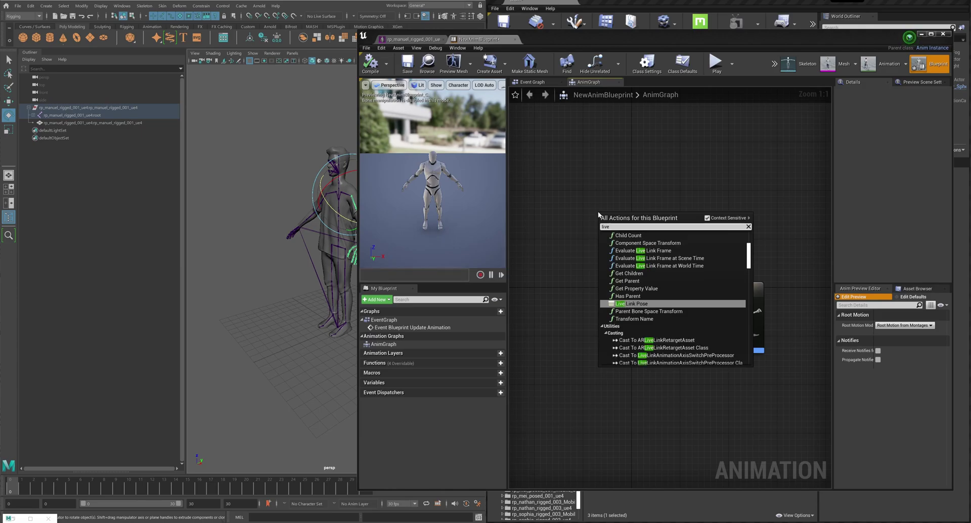
left_click(631, 304)
left_click_drag(637, 217, 694, 321)
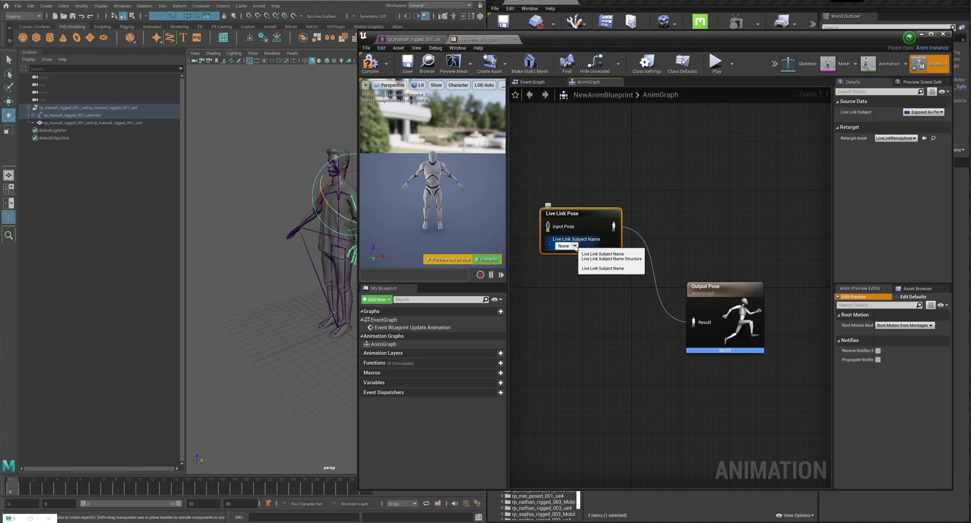
Set the Live Link Pose subject to rp_manuel_rigged_001_ue4:rp_manuel_rigged_001_ue4, compile the blueprint, and tidy the nodes before putting the editor away.
left_click(565, 245)
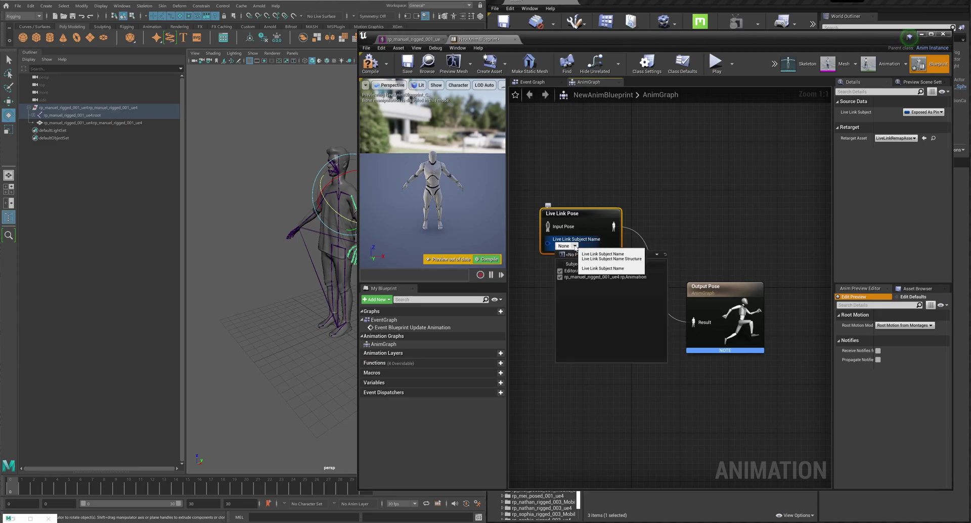
left_click(600, 277)
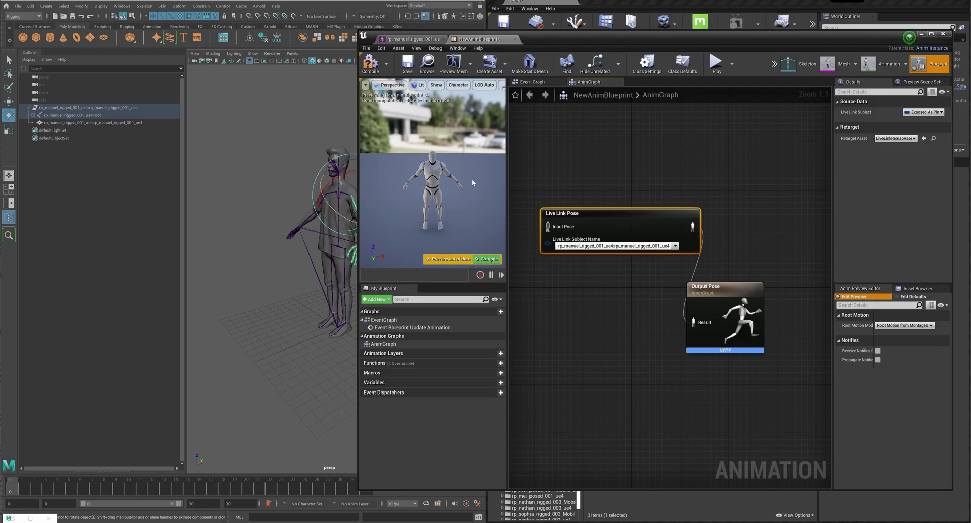
left_click(371, 64)
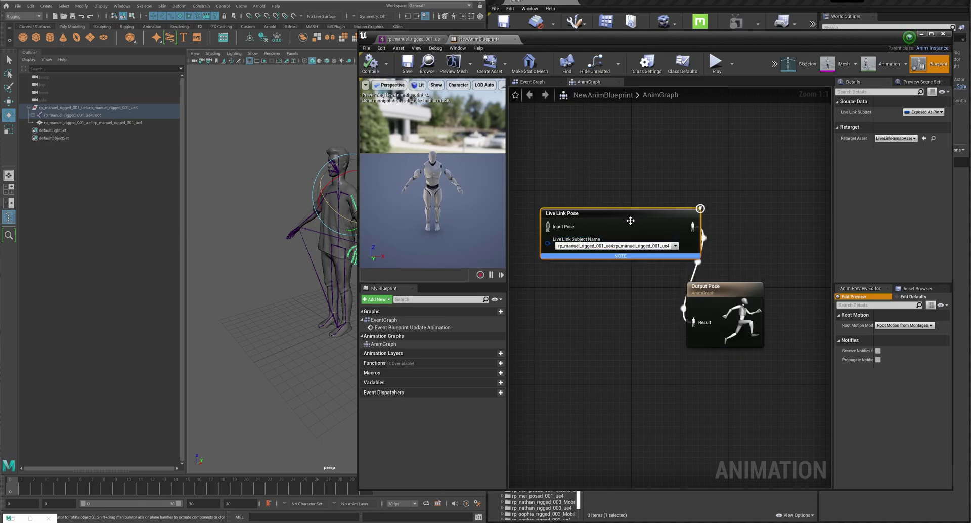
left_click_drag(724, 293, 772, 256)
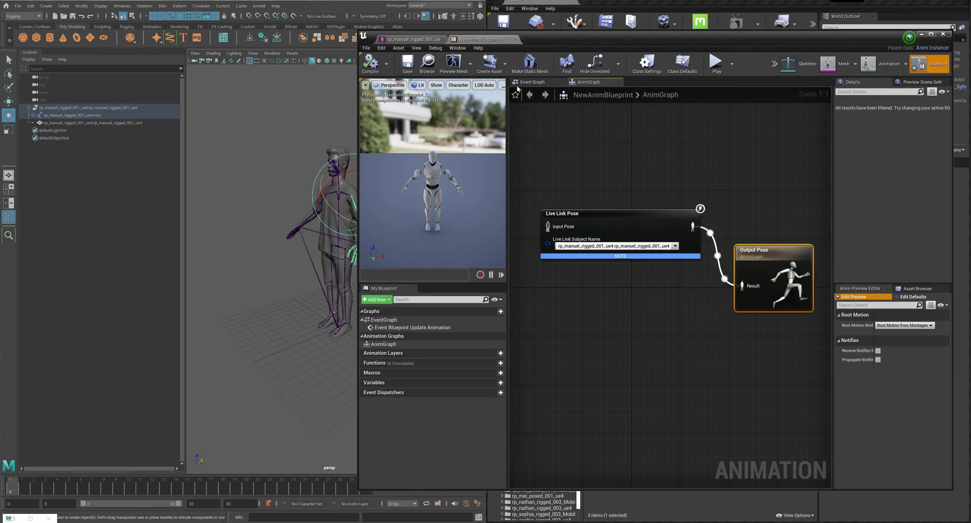
left_click(943, 34)
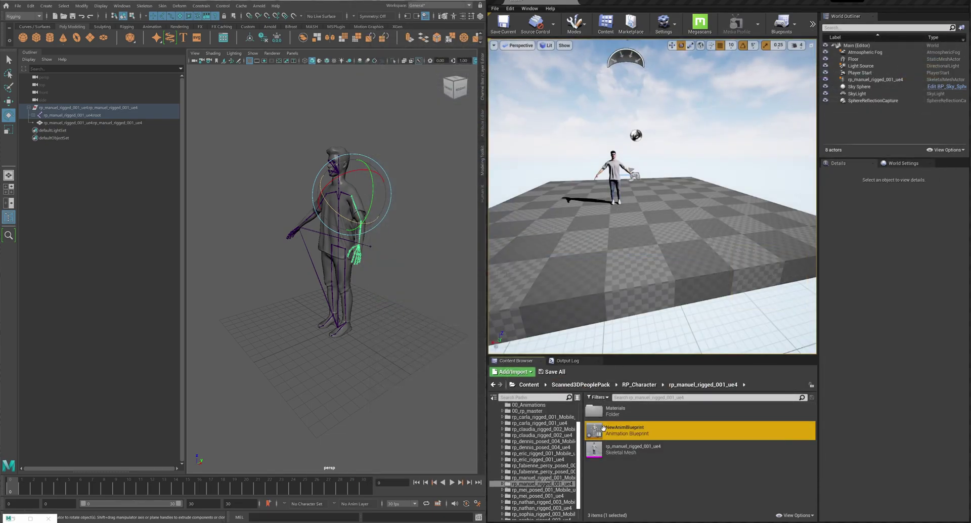
Place the new animation blueprint in the level beside the character, rotated -150° about Z, and nudge the left arm joint in Maya as a test.
left_click_drag(604, 431, 577, 240)
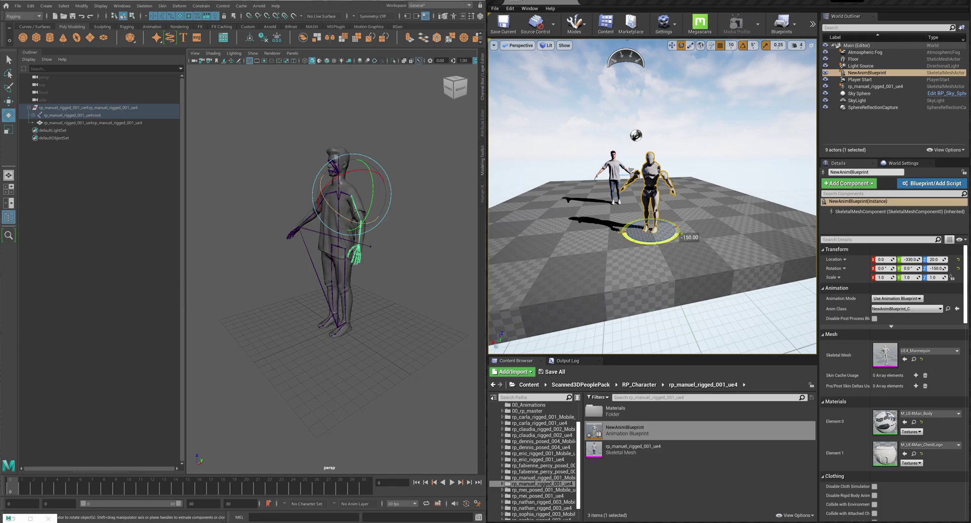
key("f")
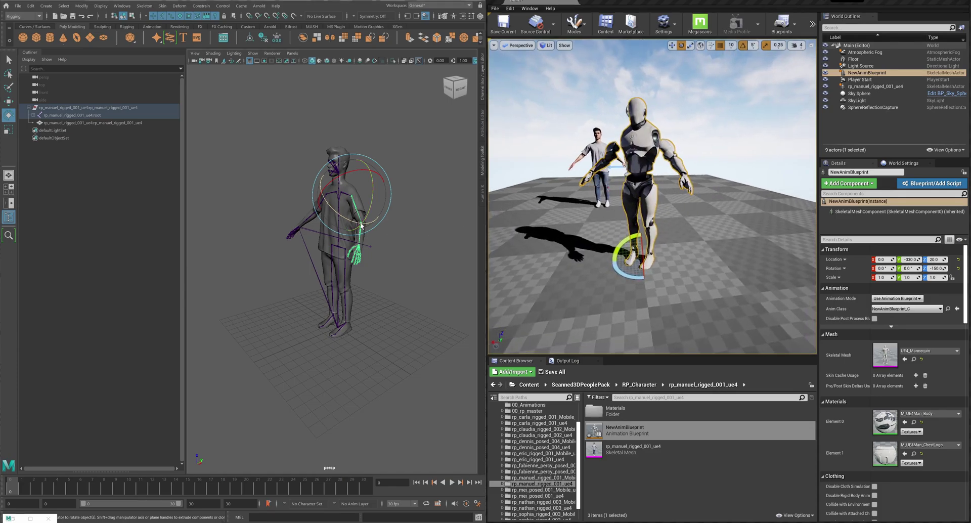
left_click_drag(345, 221, 348, 222)
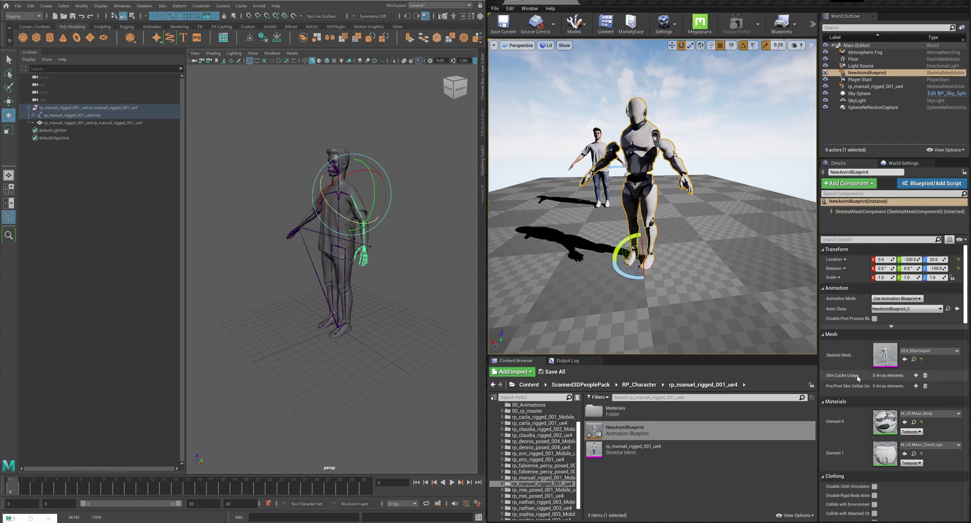
Filter the placed actor's SkeletalMeshComponent properties by "update" and enable Update Animation in Editor.
left_click(878, 212)
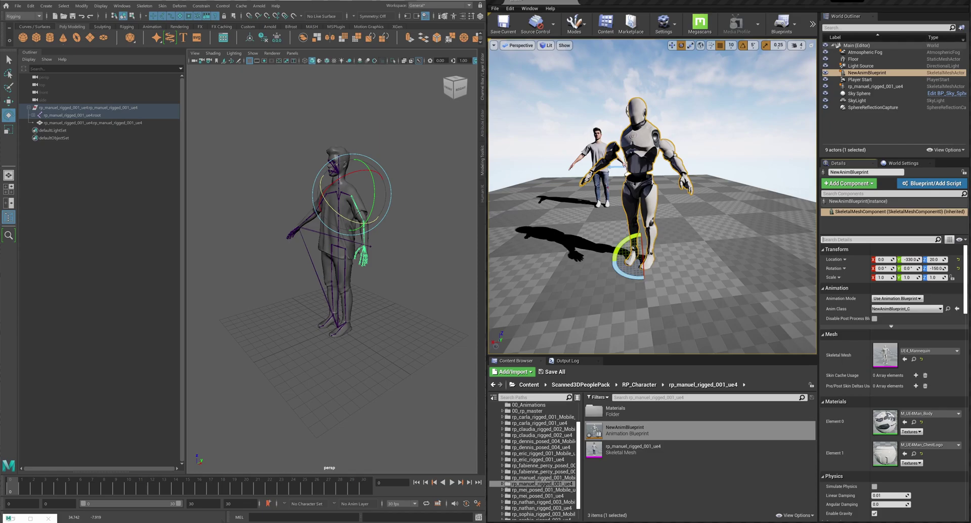
type("pdate")
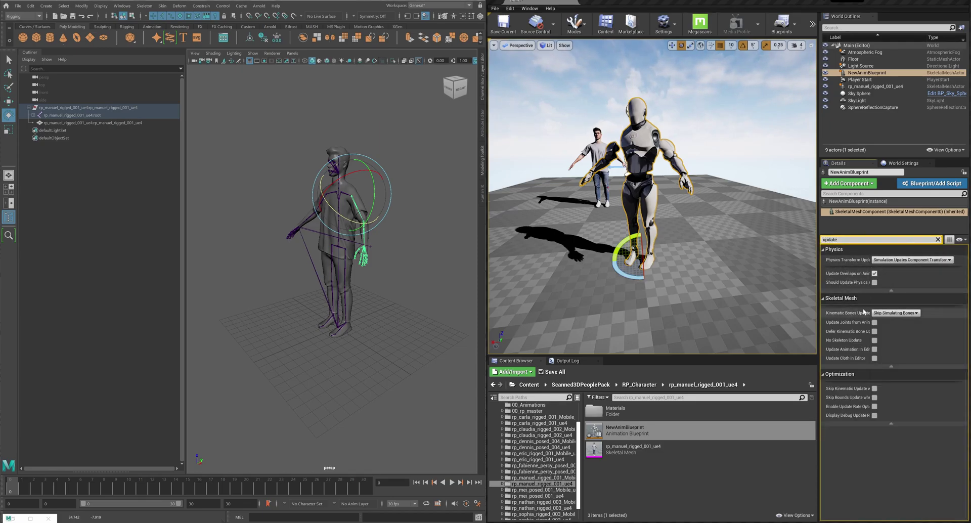
left_click_drag(872, 304, 891, 303)
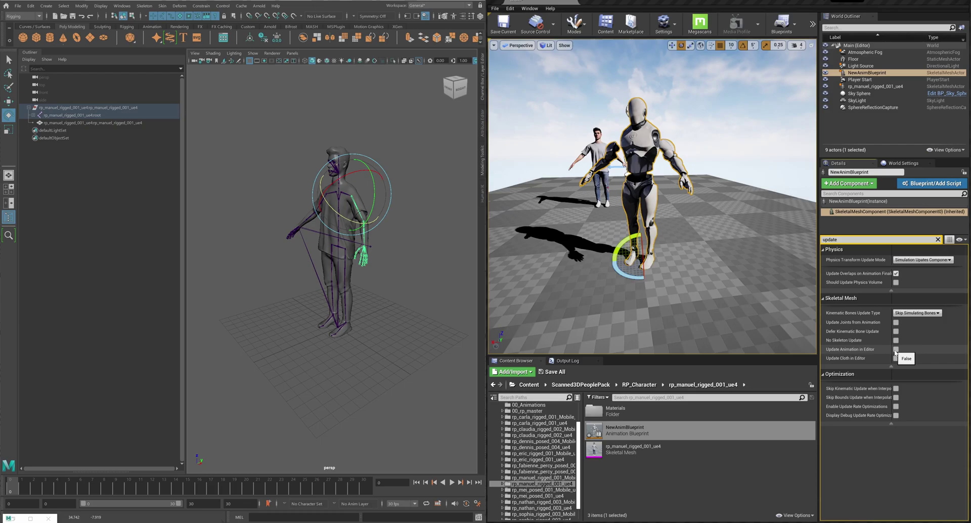
left_click(896, 350)
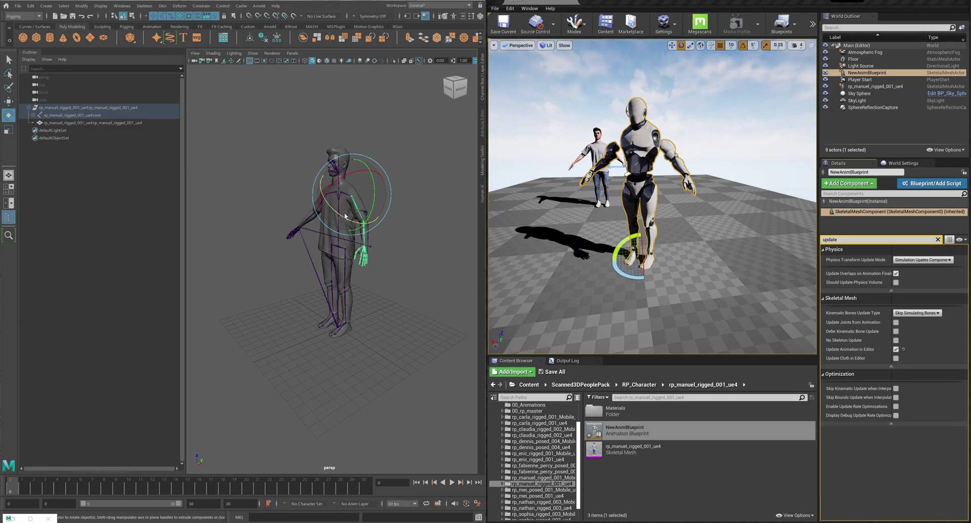
Raise the left upper arm joint outward in Maya and inspect the mannequin's streamed pose in the Unreal level.
left_click_drag(346, 219, 398, 183)
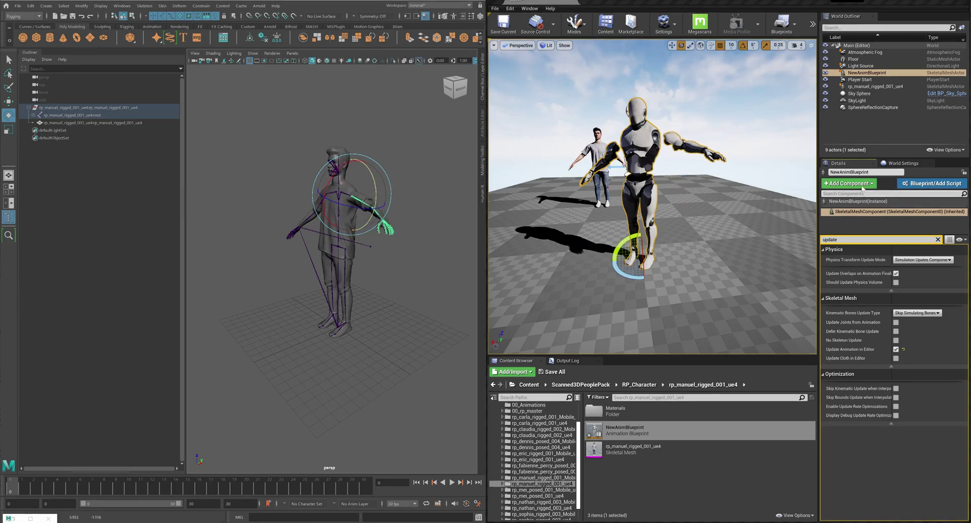
right_click_drag(672, 156, 608, 228)
key("f")
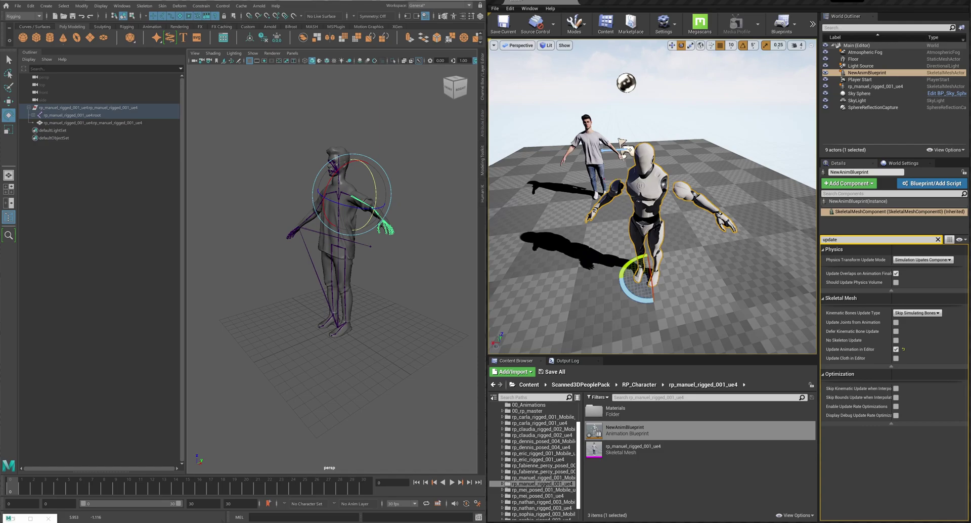
Clear the property filter, widen the Details area, and set the placed actor's Skeletal Mesh to rp_manuel_rigged_001_ue4.
left_click(938, 239)
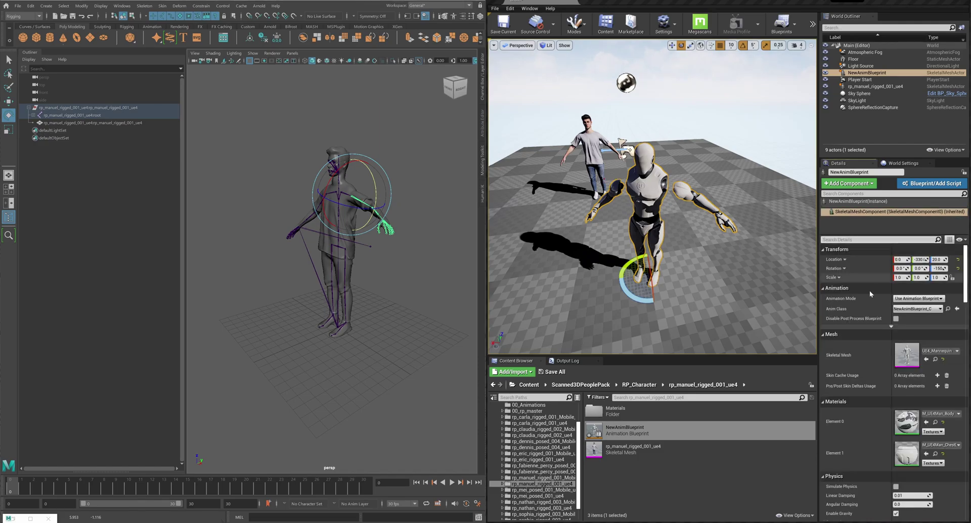
left_click_drag(819, 306, 755, 305)
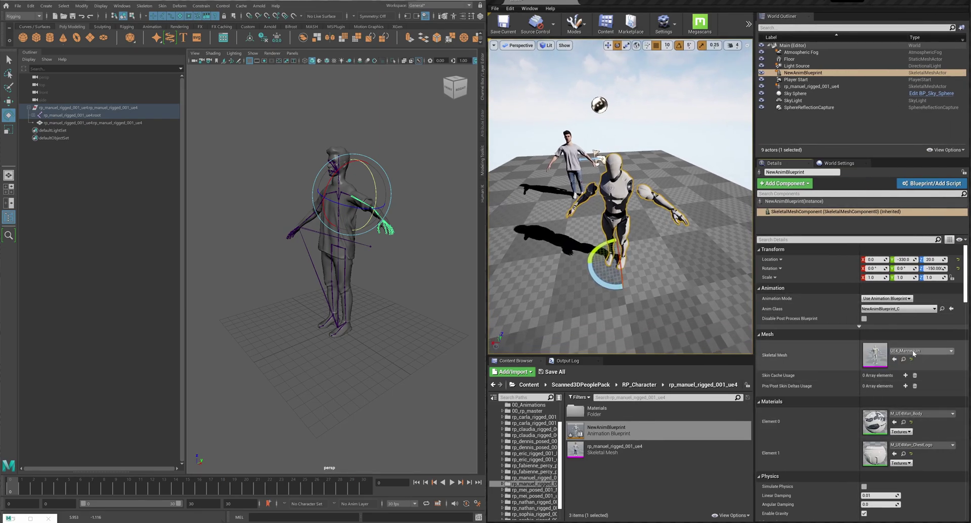
left_click(951, 351)
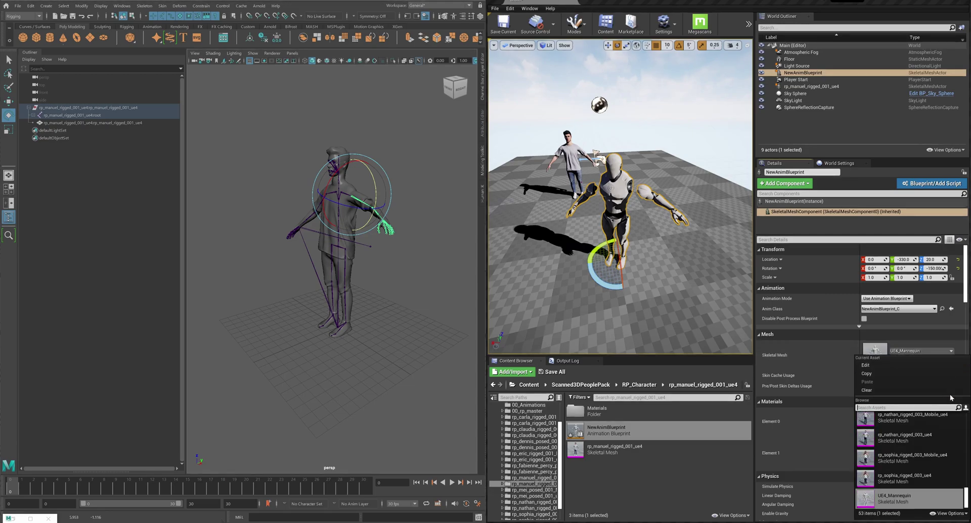
left_click_drag(968, 502, 968, 496)
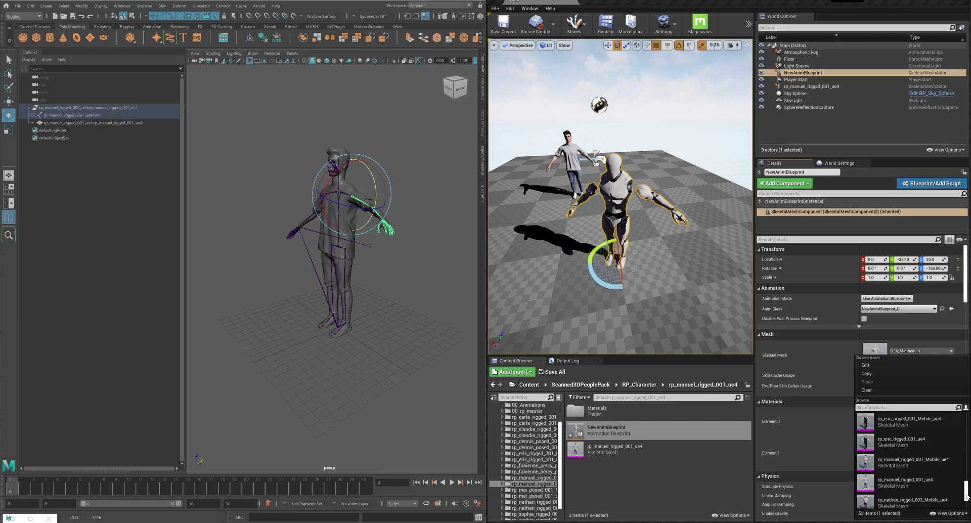
left_click(908, 482)
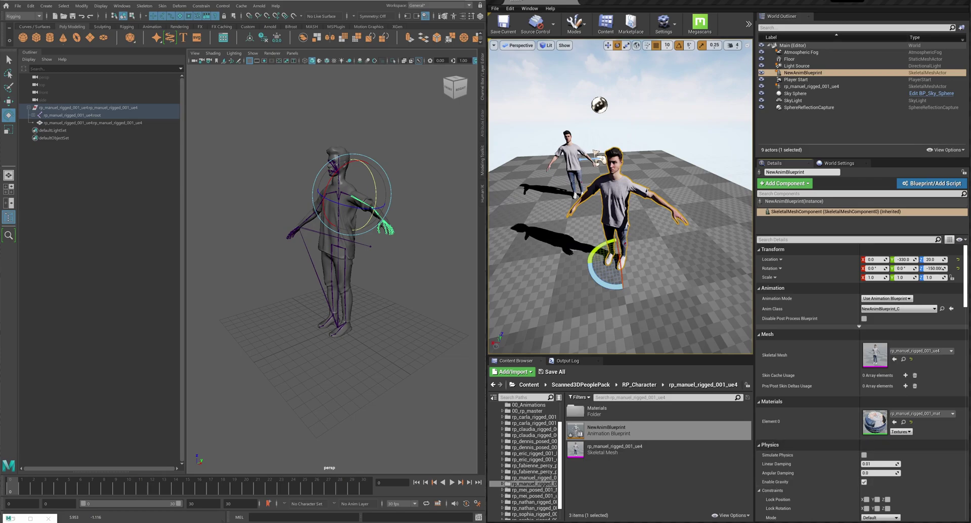
Test the live stream in Maya by lowering the left arm and twisting the torso at the lower spine joint, undoing the rotations.
left_click_drag(372, 186, 383, 222)
key("ctrl+z")
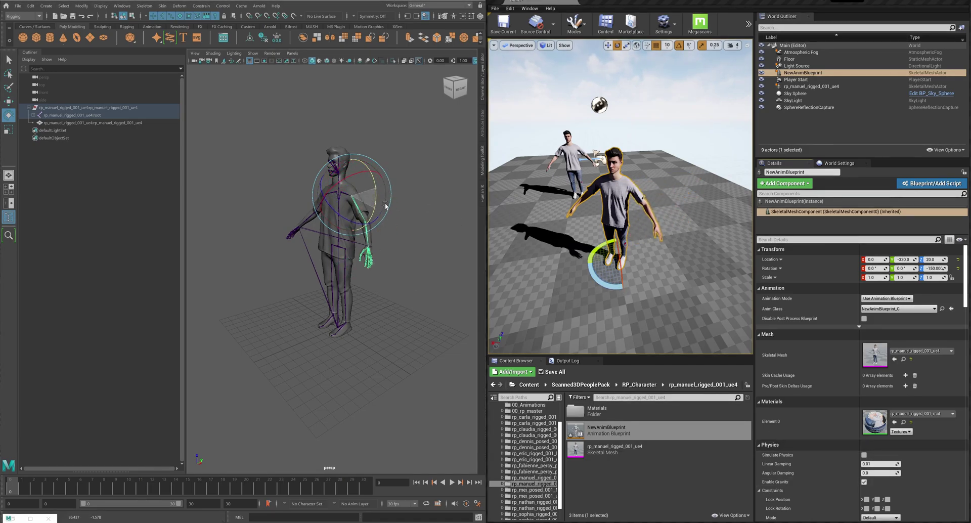
key("q")
left_click(338, 222)
key("e")
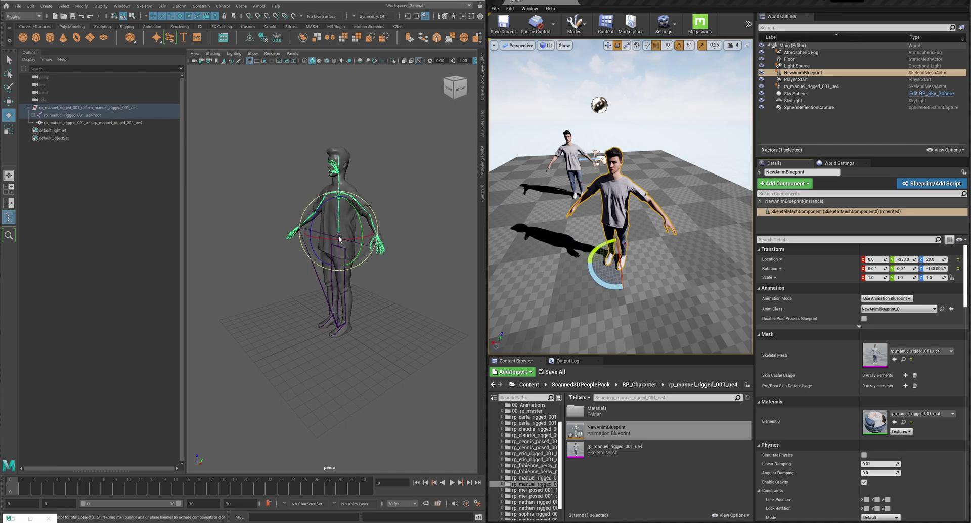
left_click_drag(339, 241, 450, 239)
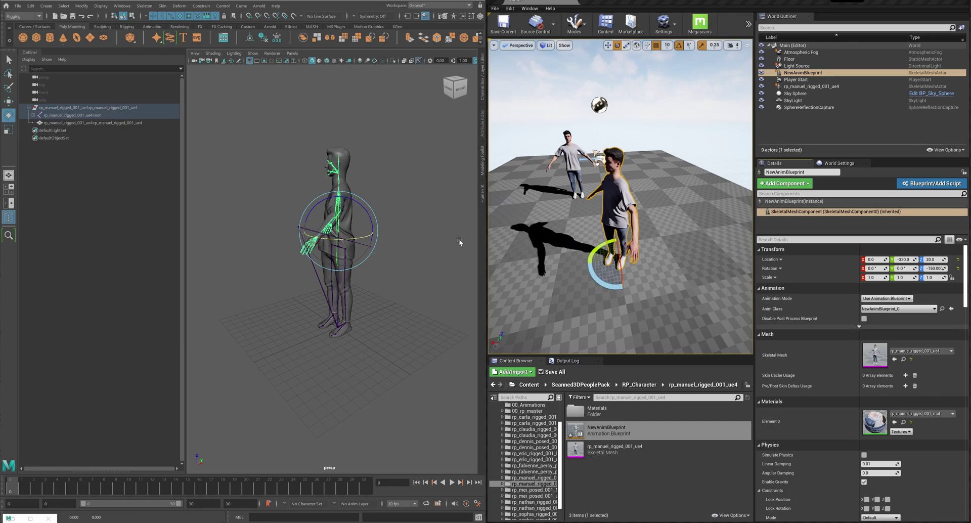
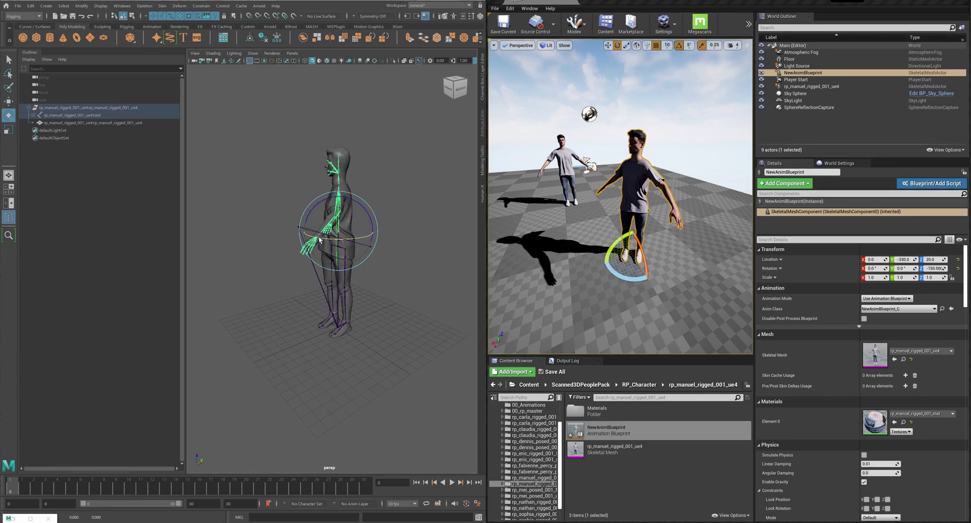
key("ctrl+z")
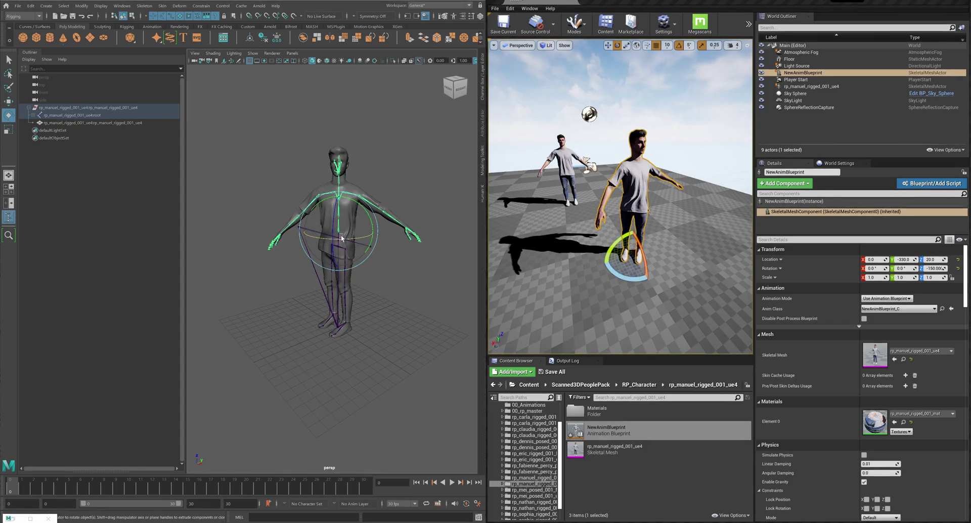
scroll(301, 202, "up", 2)
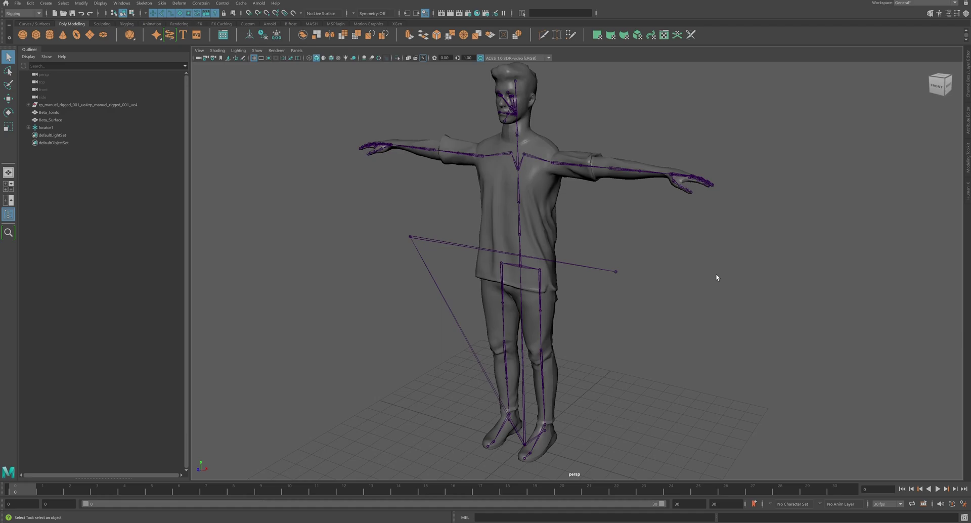
Review the HumanIK definition of the UE4 rig and show the Mixamo_rig layer, hiding and restoring the UE_Rig layer for comparison.
right_click_drag(716, 274, 696, 294, "alt")
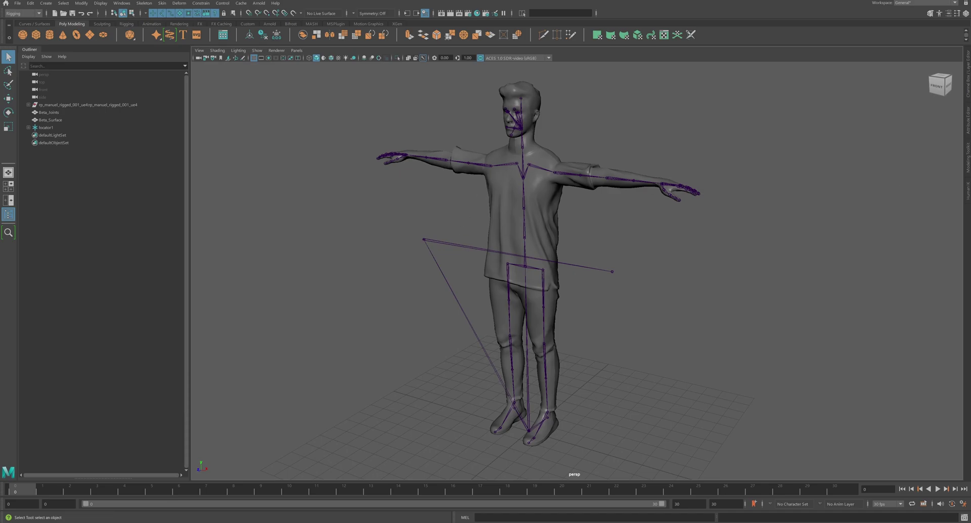
left_click(966, 191)
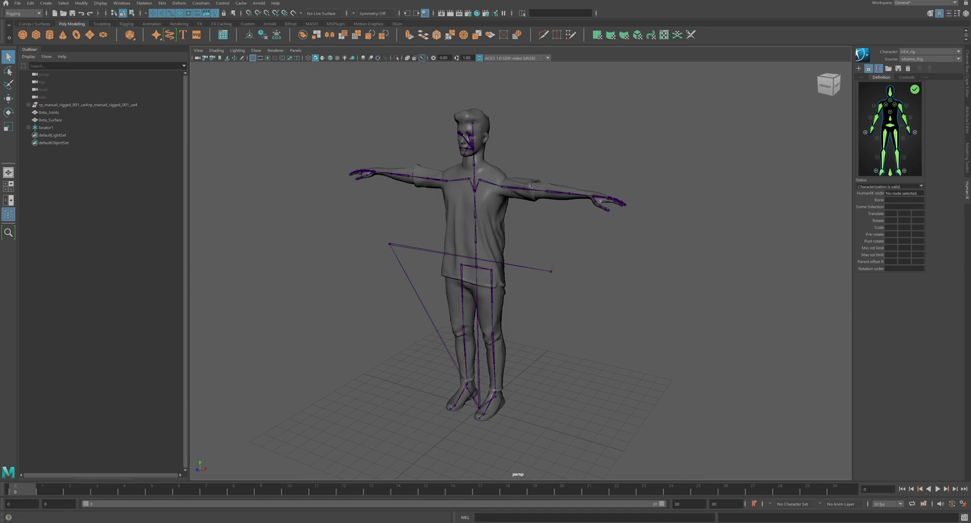
left_click(968, 75)
left_click(890, 383)
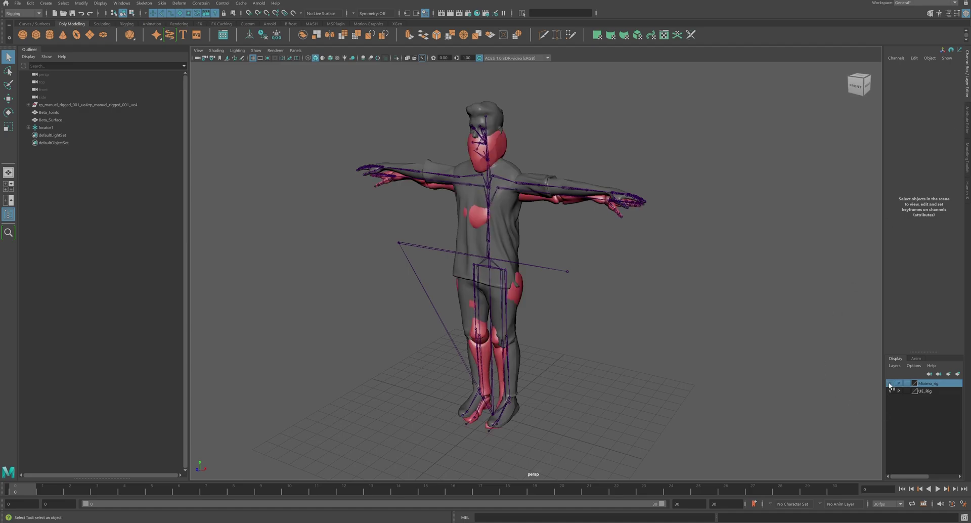
left_click(890, 391)
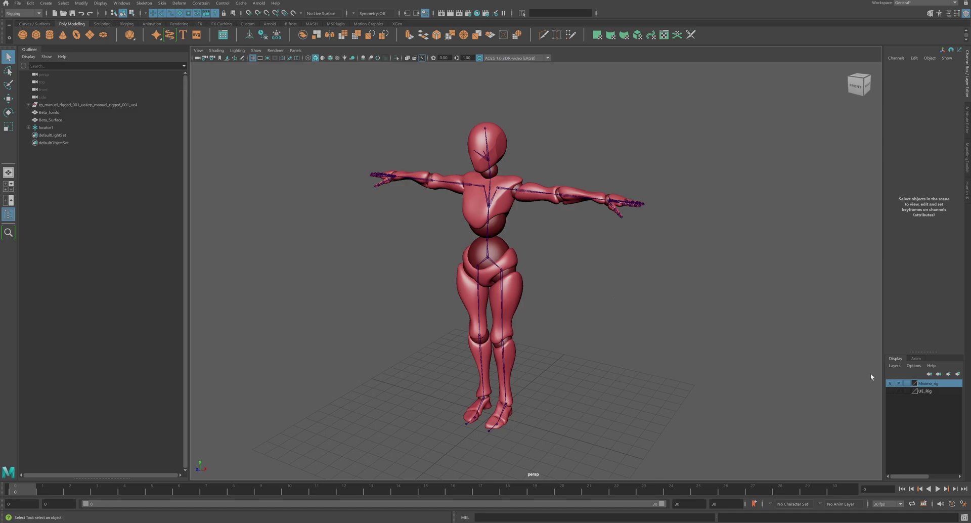
left_click(890, 392)
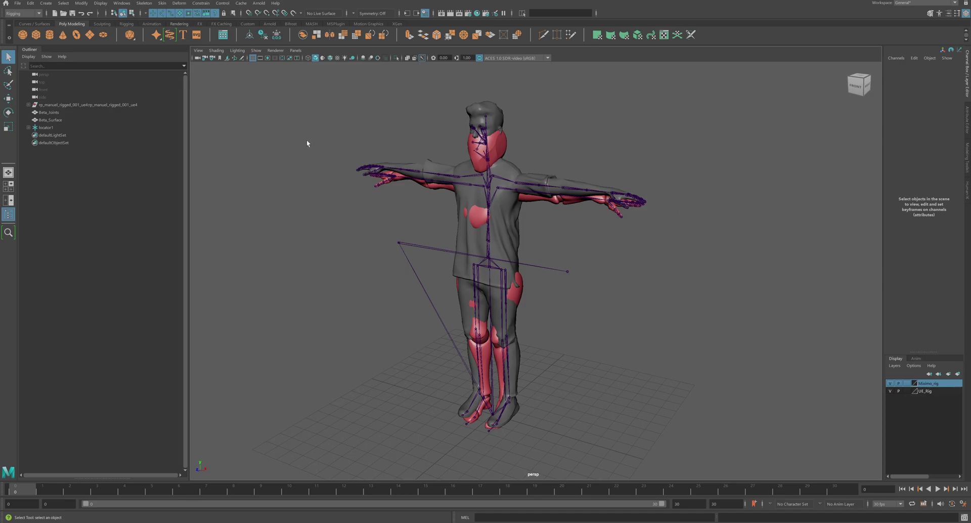
Import the Unarmed Idle 01.fbx animation from H:\Realtime_Projects\Summer_VP_Fellowship\Mocap_source\Retargeted\From_Mixamo into the Maya scene.
left_click(14, 4)
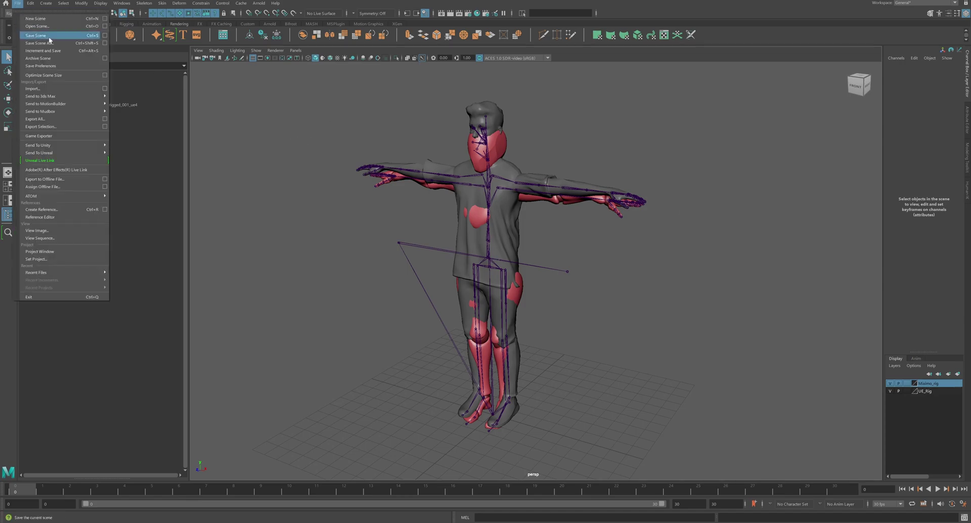
left_click(45, 89)
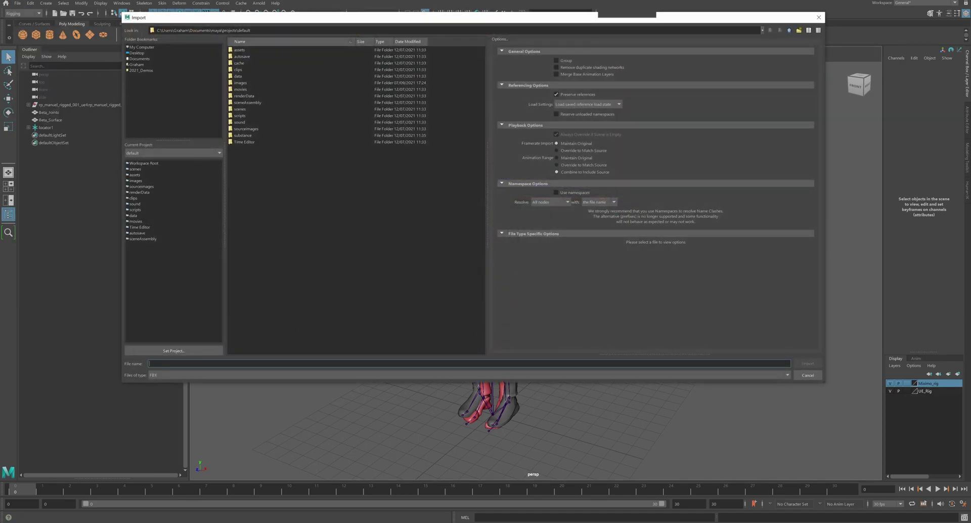
type("H:\\Realtime_Projects\\Summer_VP_Fellowship\\Mocap_source\\Retargeted\\From_Mixamo")
key("Return")
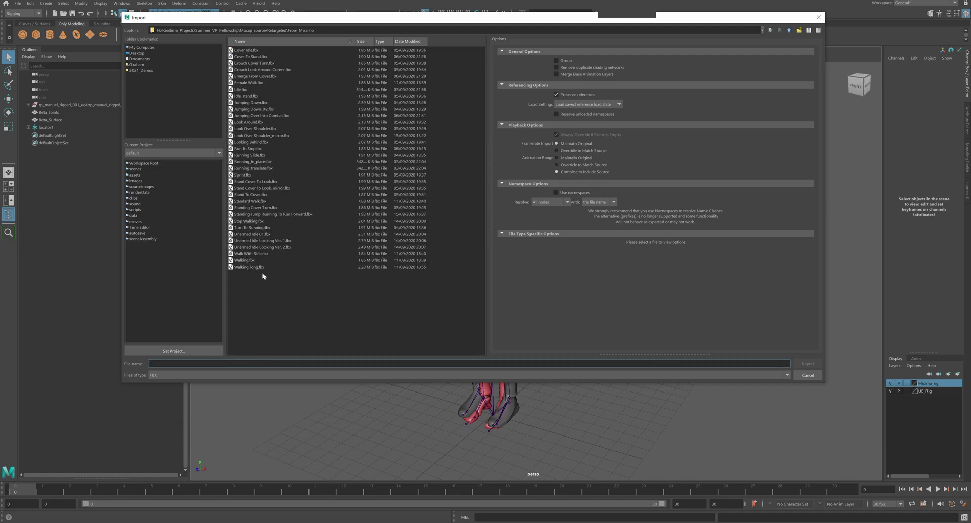
left_click(253, 234)
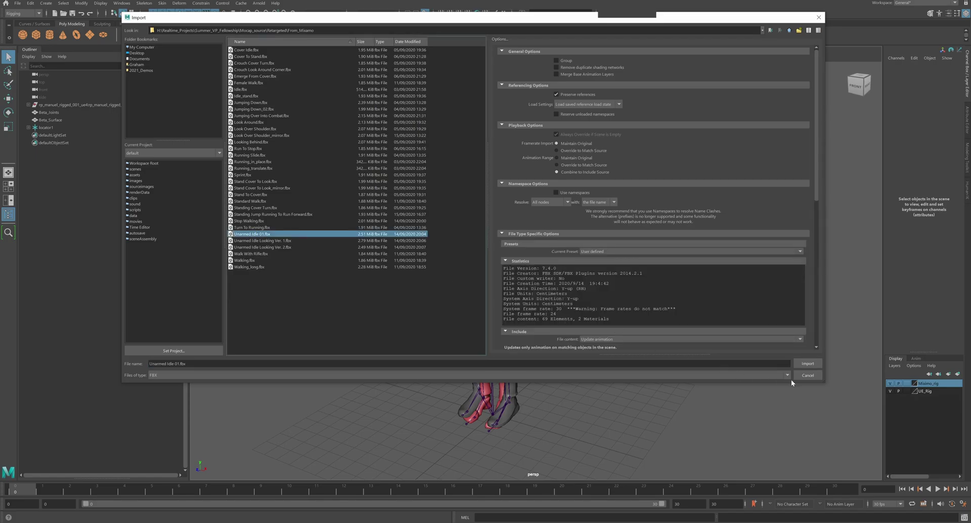
left_click(808, 364)
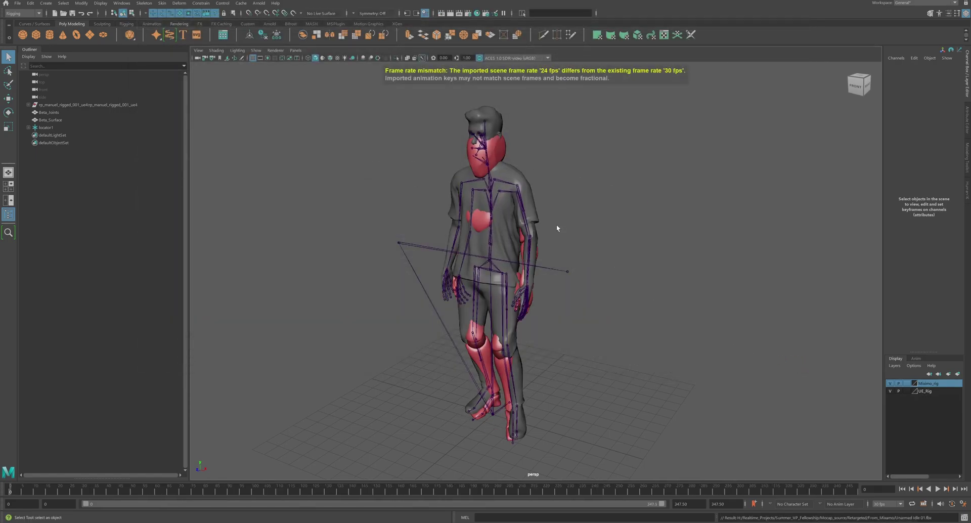
Play the imported idle animation, stop it, and scrub back through the timeline to inspect the retargeted motion.
left_click(937, 489)
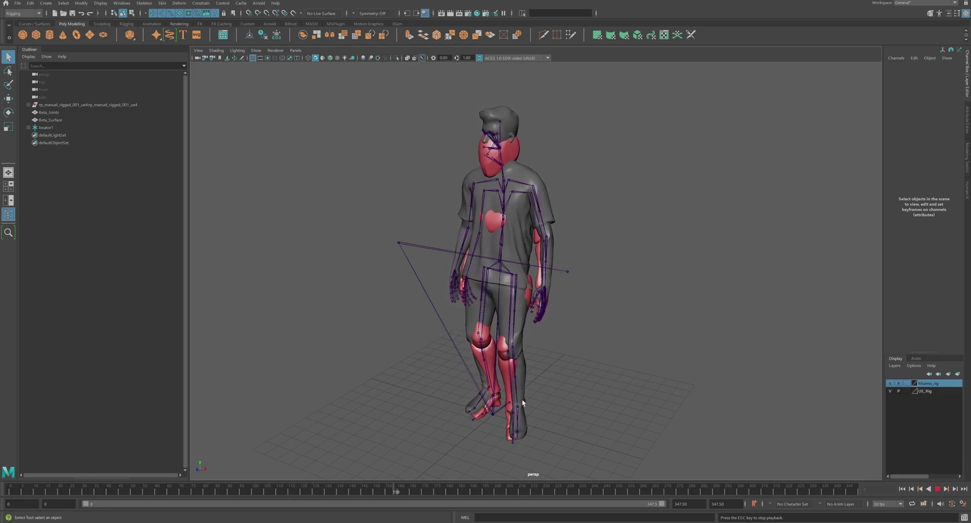
left_click(938, 489)
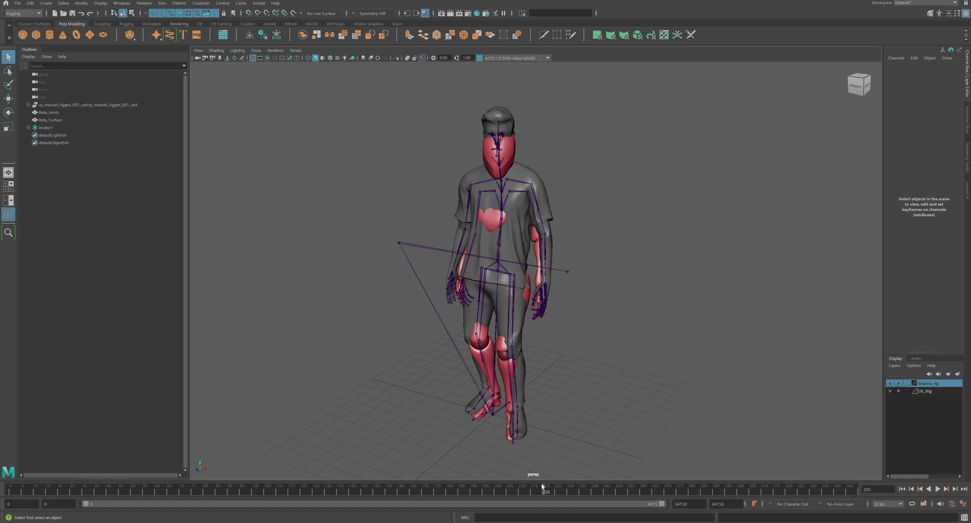
left_click_drag(542, 490, 419, 482)
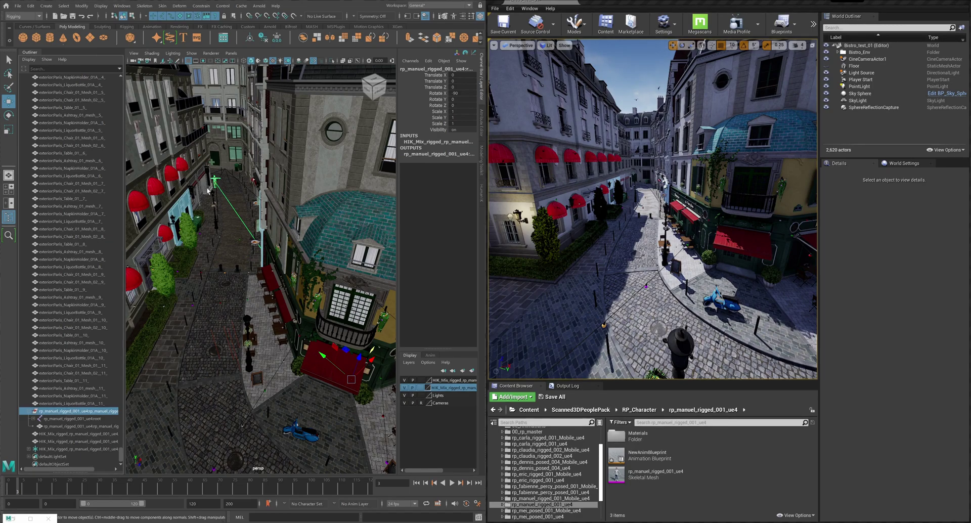
Frame the character in the Maya street scene with stacked perspective and camera1 views, and widen the Outliner.
scroll(220, 185, "up", 3)
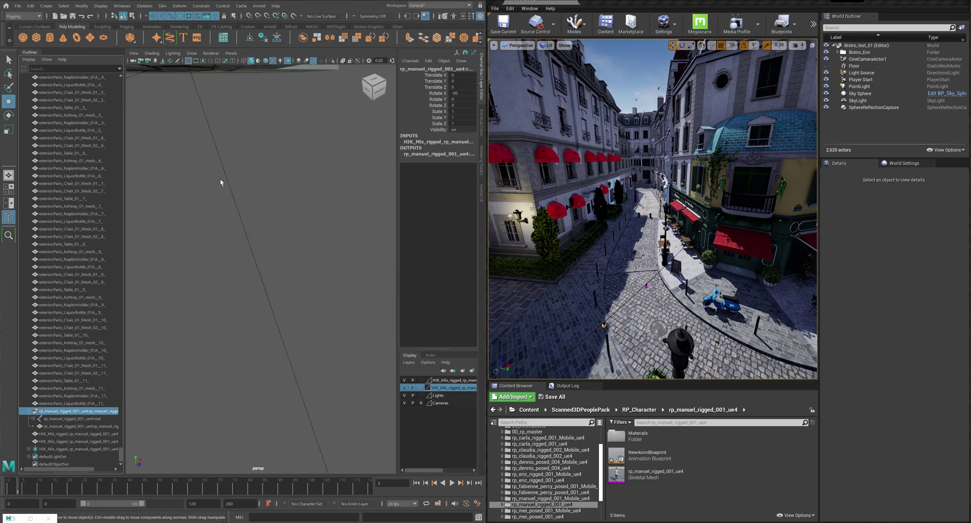
scroll(221, 178, "up", 3)
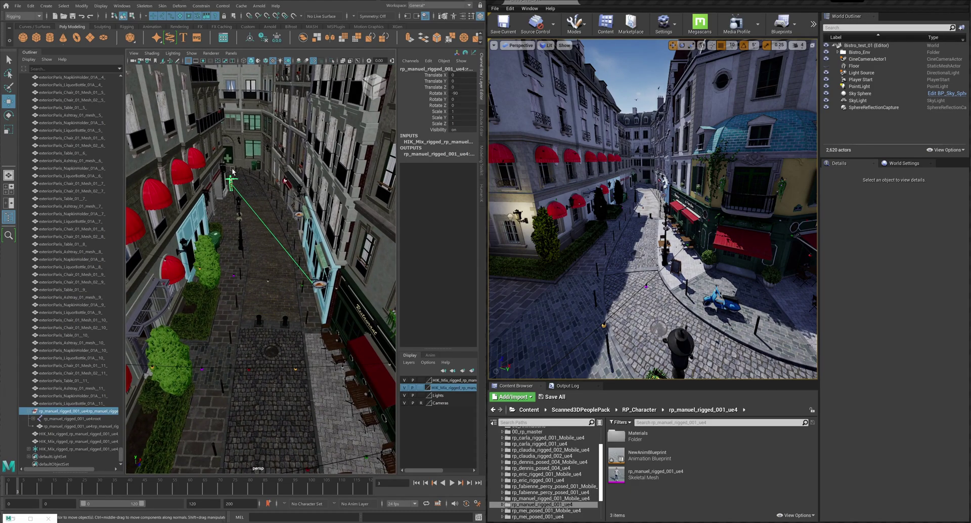
key("space")
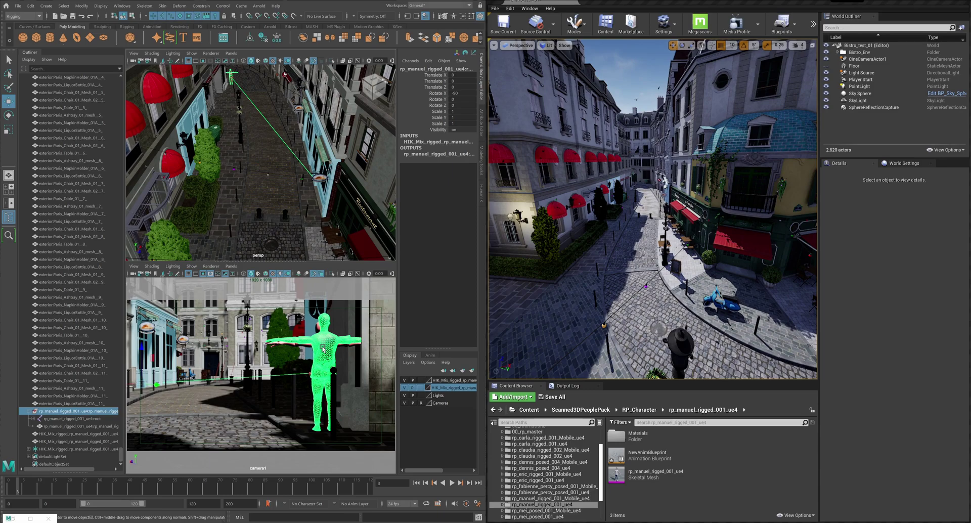
key("bracketleft")
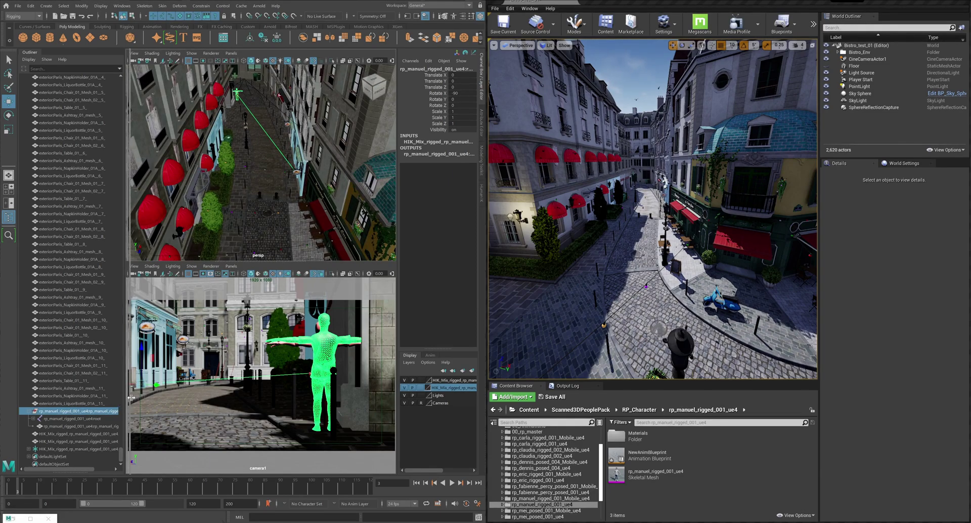
left_click_drag(125, 400, 137, 398)
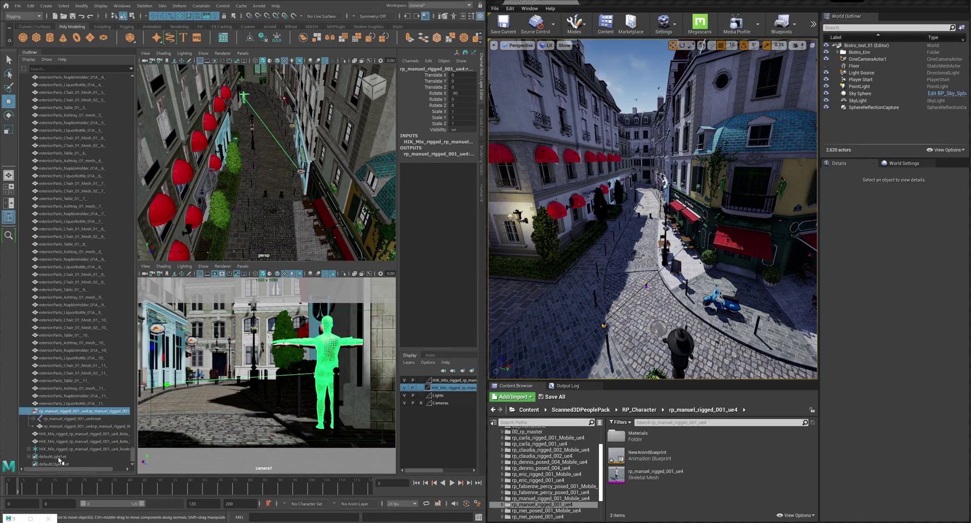
Collapse the rigged character's hierarchy, select its HIK_Mix_rigged locator, and nudge it slightly across the street's ground plane.
left_click(28, 411)
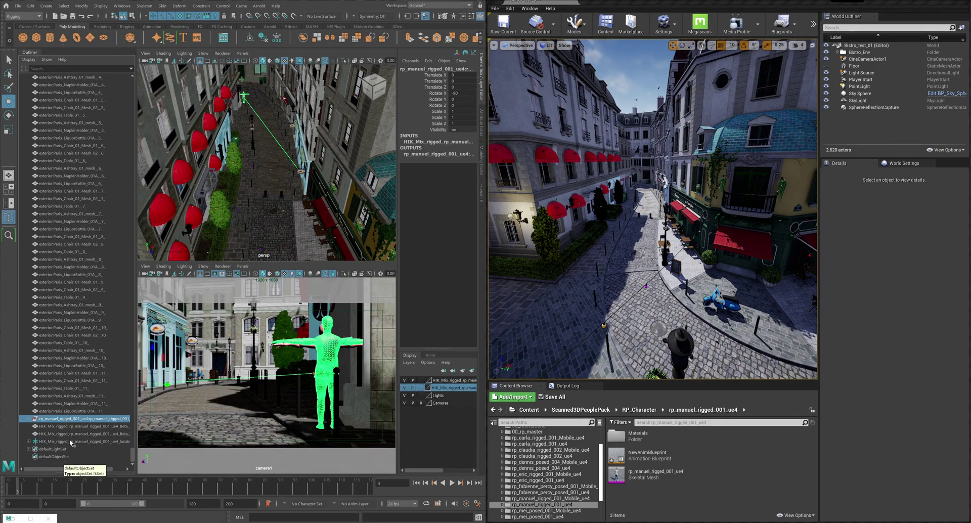
left_click(86, 442)
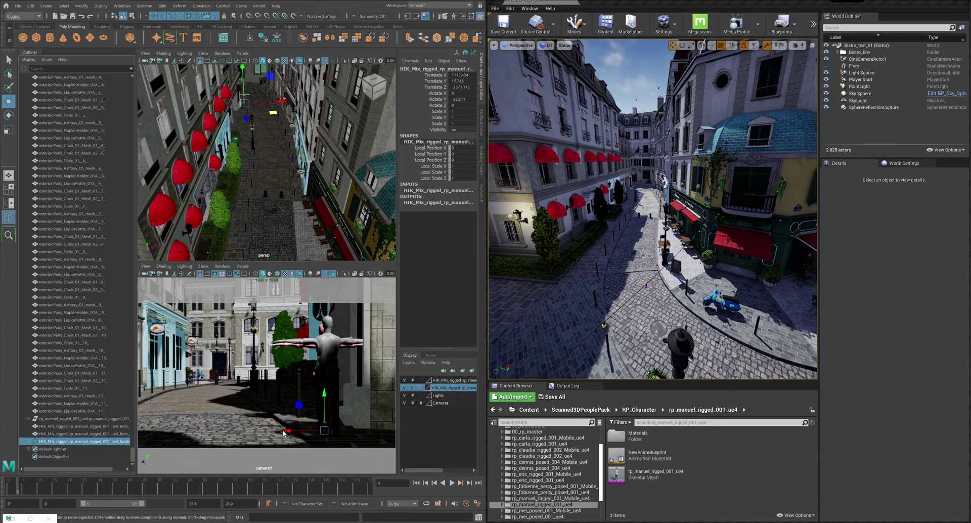
mouse_move(272, 118)
left_mouse_down()
mouse_move(283, 120)
mouse_move(274, 112)
left_mouse_up()
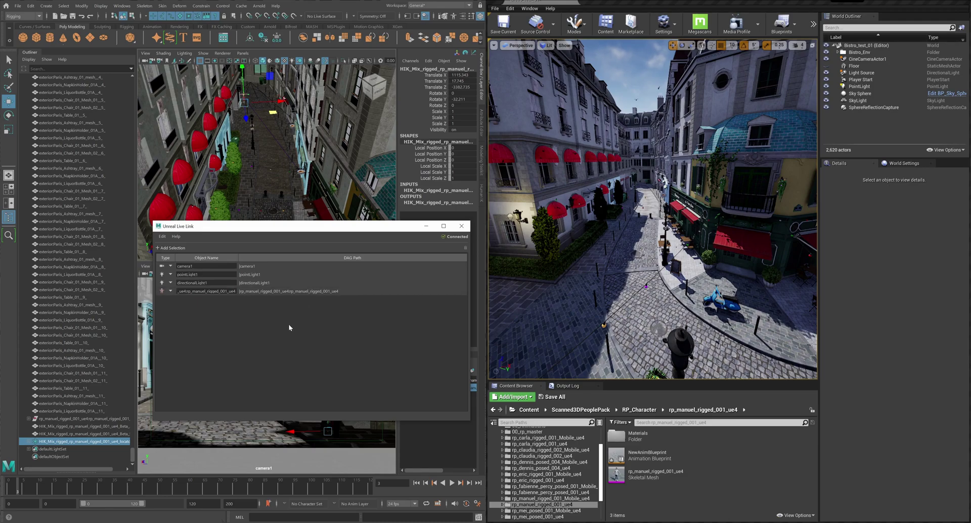
Examine the Maya source and its streamed subjects in Unreal's Live Link window, and put the window away.
left_click(530, 8)
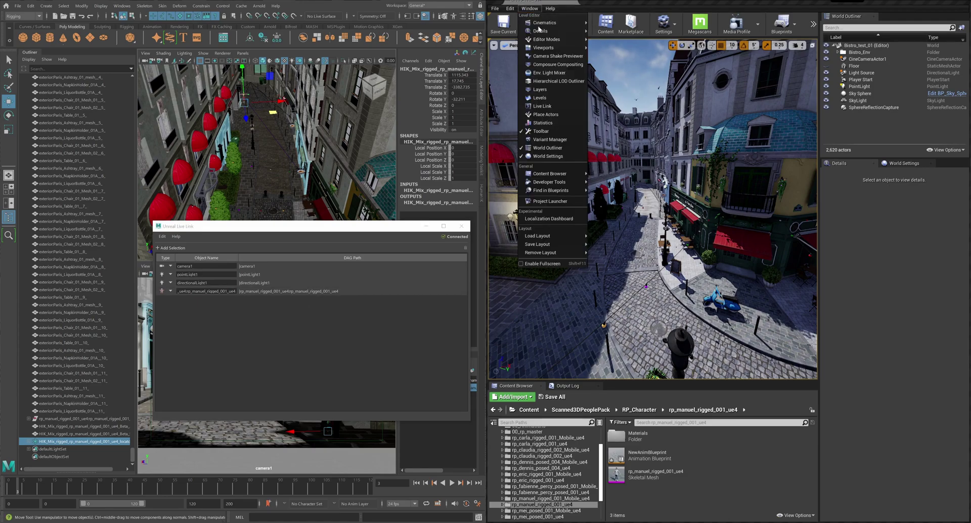
left_click(543, 105)
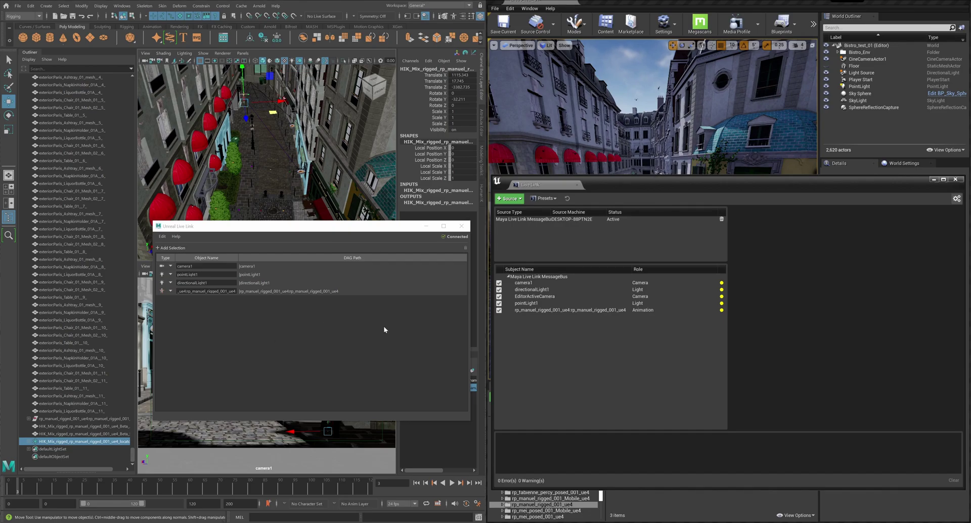
left_click(935, 180)
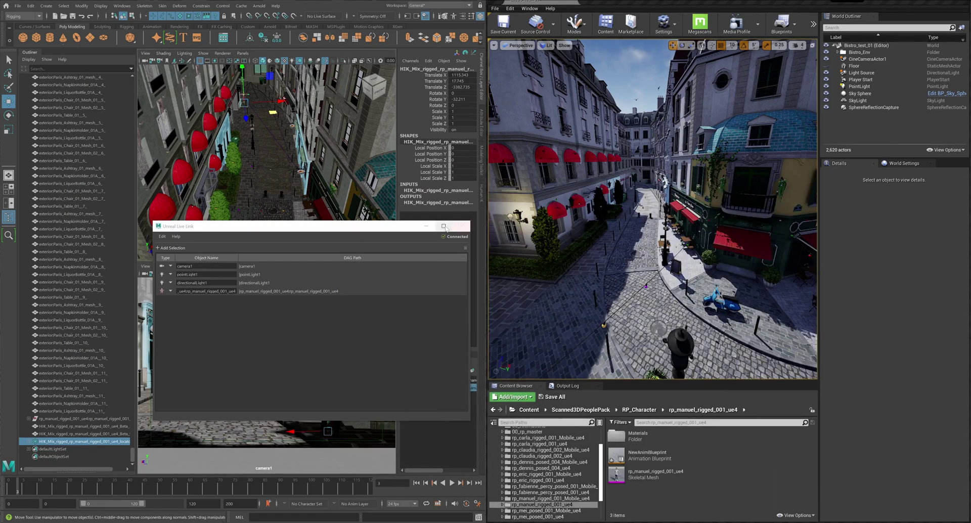
Put away Maya's Live Link window, open NewAnimBlueprint in Unreal to examine its Live Link Pose graph, and put it away again.
left_click(461, 227)
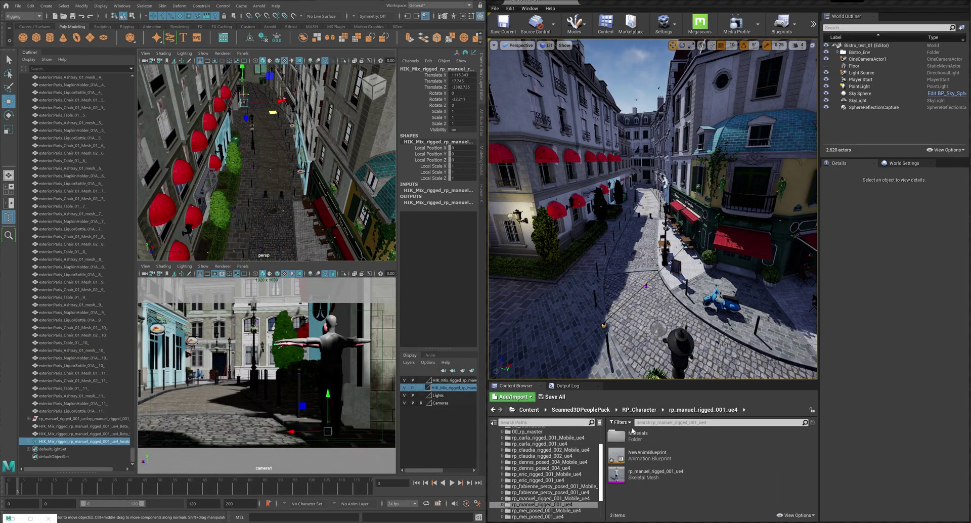
double_click(652, 457)
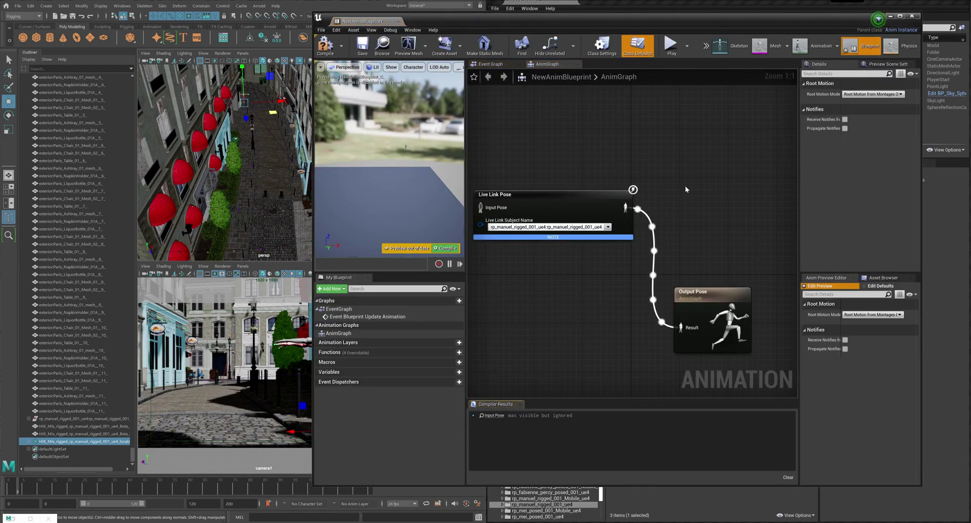
left_click(890, 16)
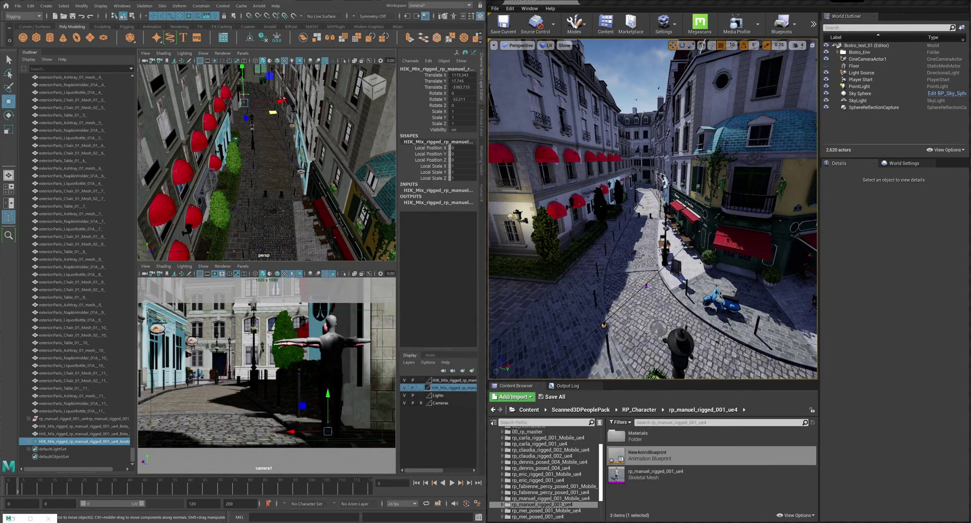
Place NewAnimBlueprint in the Bistro level and set its location to 0, 0, 0.
double_click(648, 458)
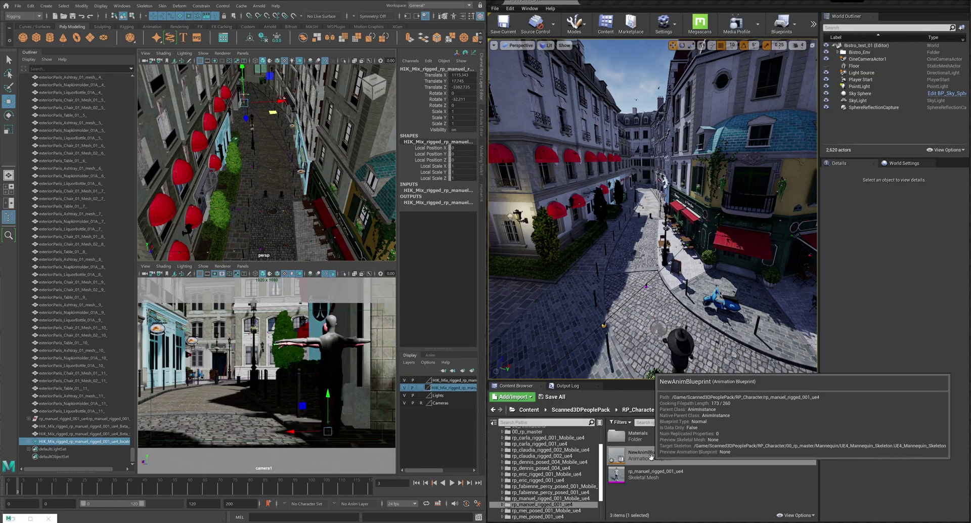
left_click_drag(643, 455, 636, 231)
left_click(883, 260)
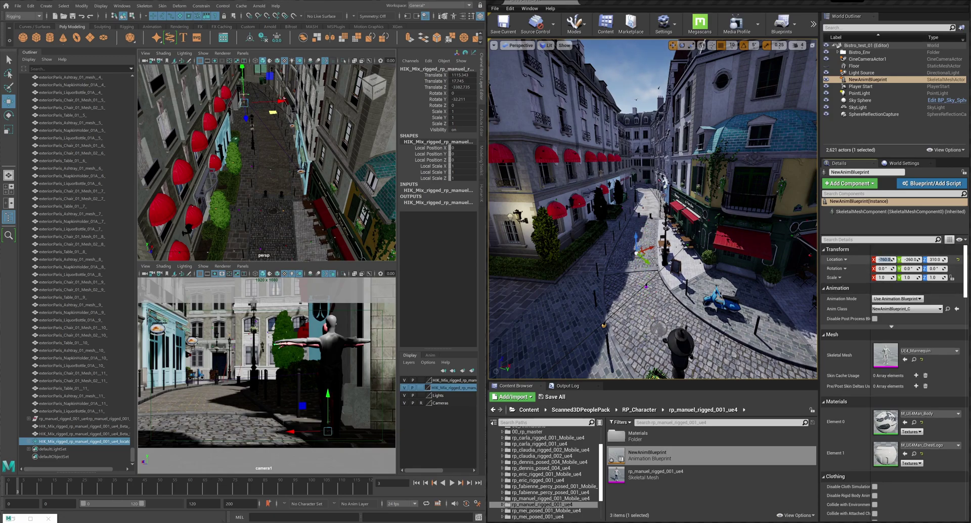
type("0")
key("Tab")
type("0")
key("Tab")
type("0")
key("Return")
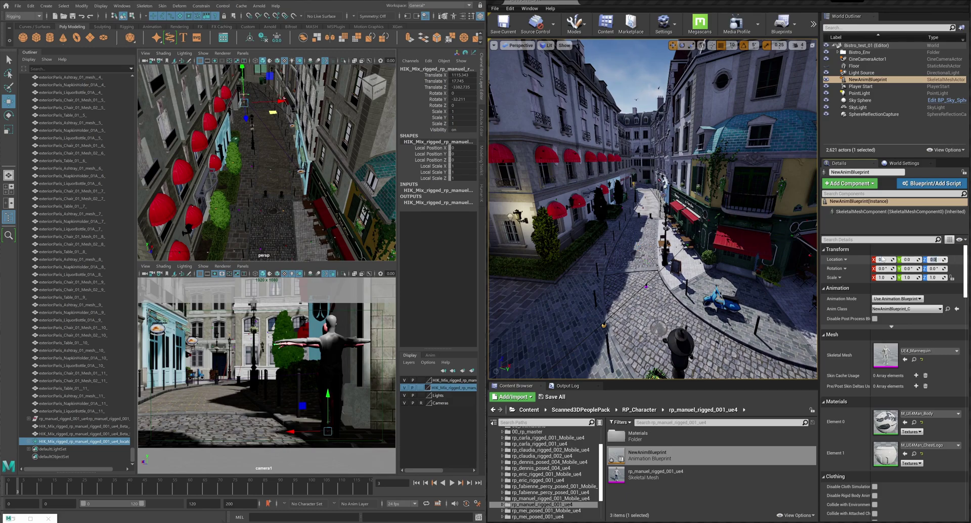
Locate the placed mannequin in the street, preview it through CineCameraActor1, and nudge the character's locator sideways in Maya.
right_click_drag(653, 207, 636, 230)
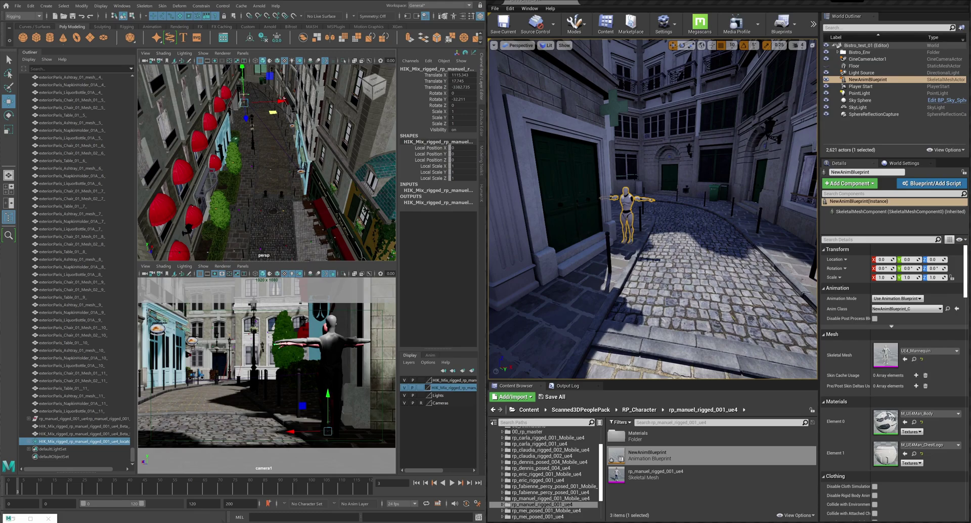
right_click_drag(686, 226, 655, 223)
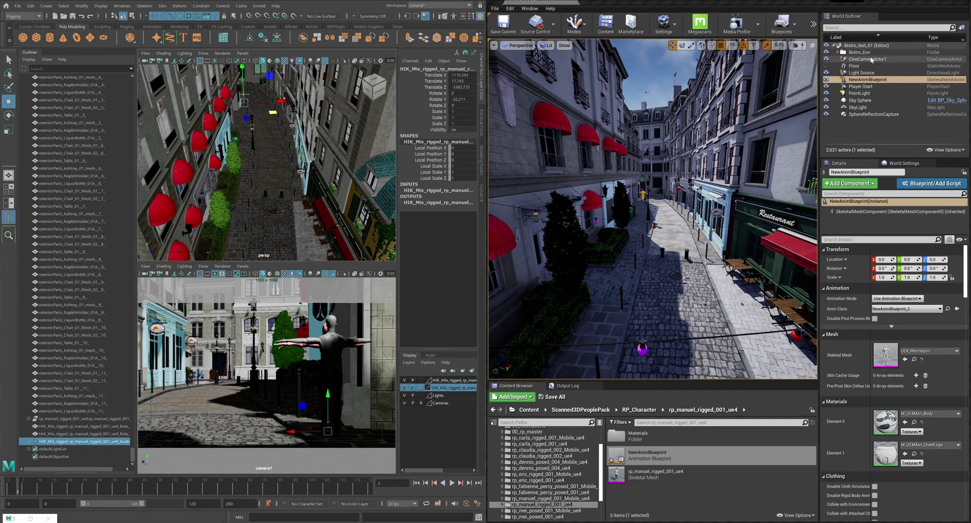
left_click(900, 60)
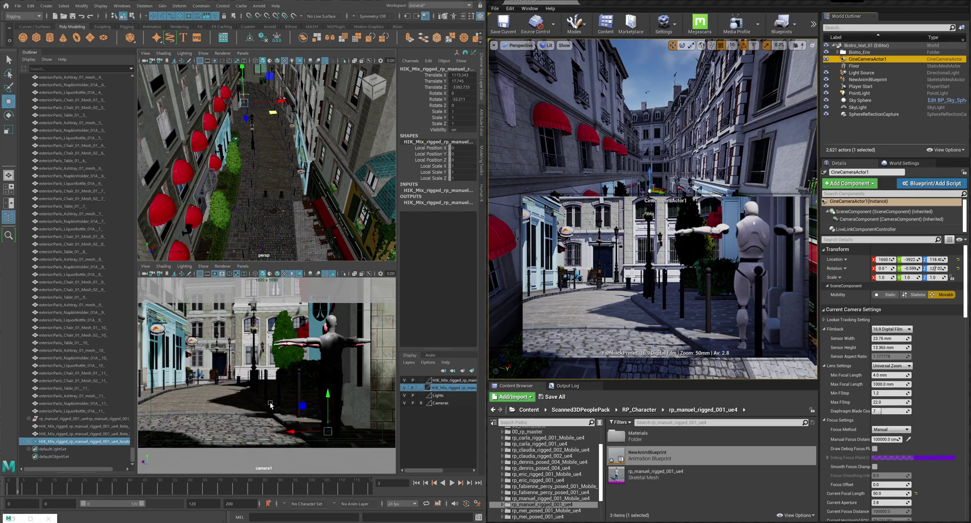
left_click_drag(296, 433, 298, 433)
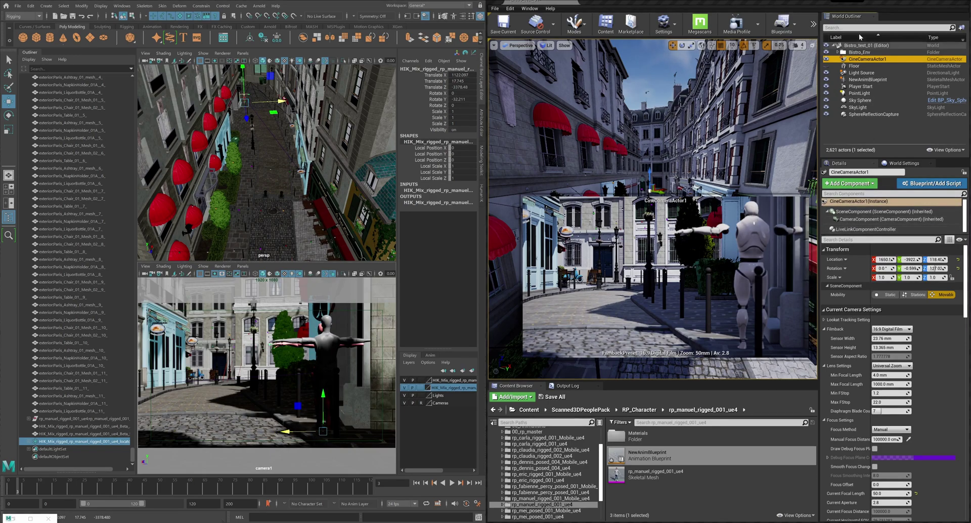
Enable Update Animation in Editor for NewAnimBlueprint, filtering its details by "up", and test it through CineCameraActor1 by nudging the Maya locator.
left_click(873, 81)
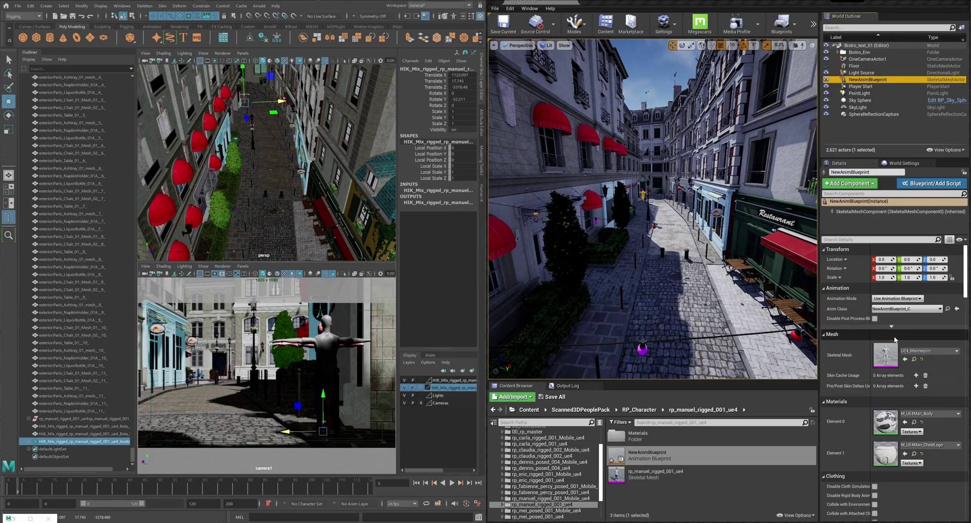
left_click(881, 239)
type("up")
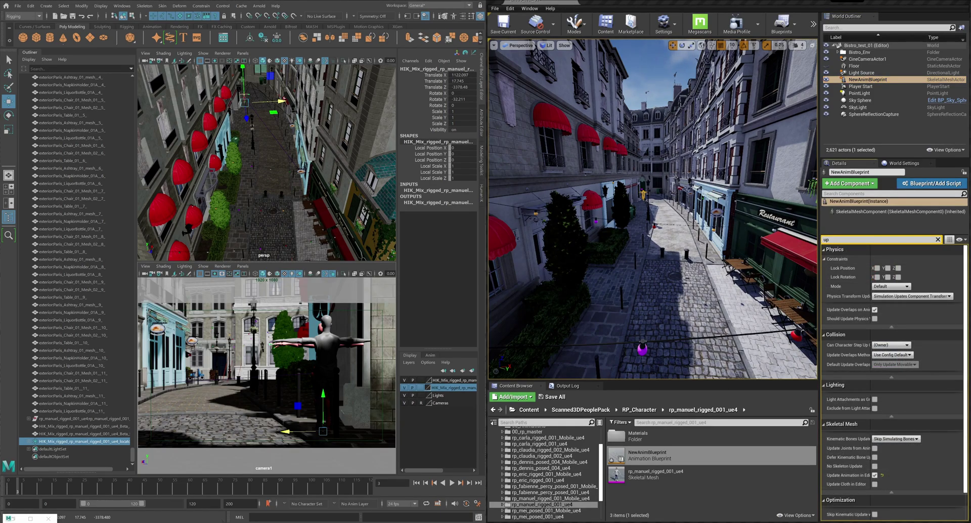
left_click(867, 60)
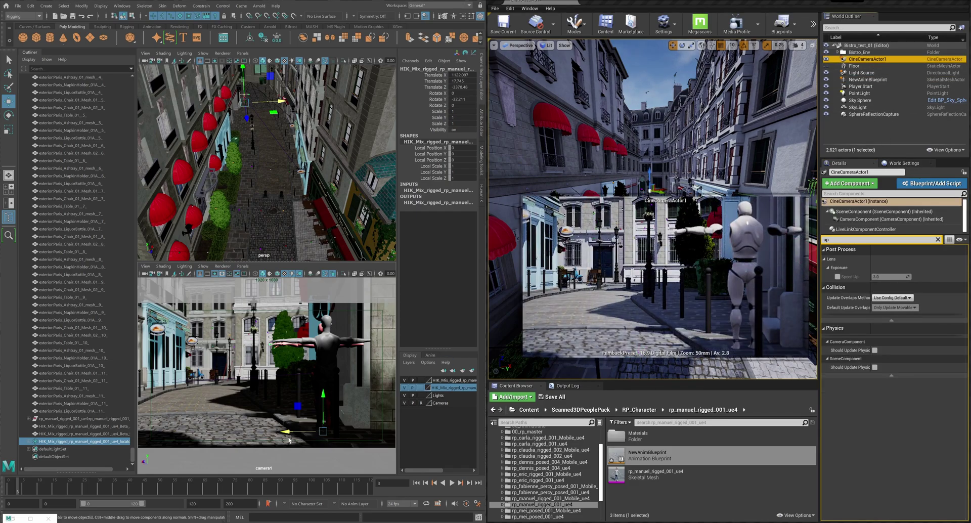
mouse_move(287, 433)
left_mouse_down()
mouse_move(272, 438)
mouse_move(292, 443)
left_mouse_up()
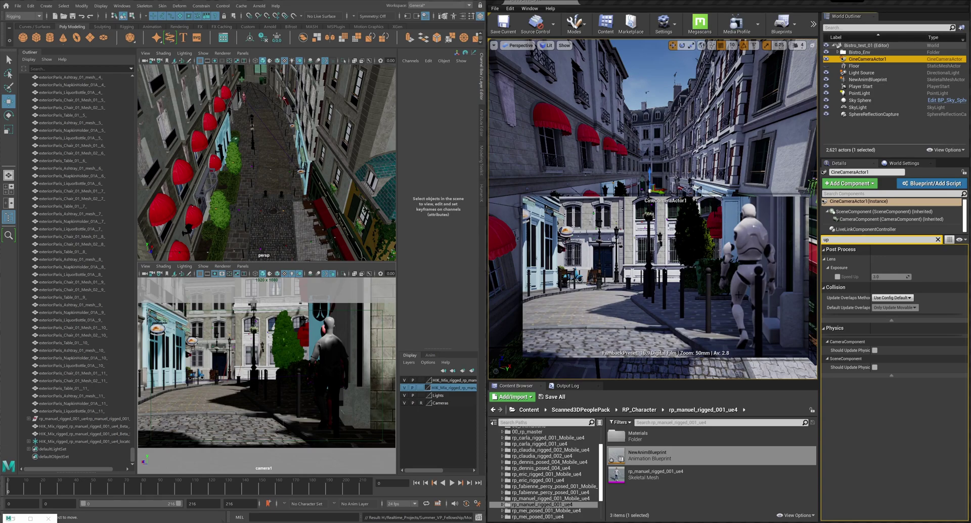
Hide Maya's Outliner and Channel Box, and maximize the camera1 view.
left_click(9, 217)
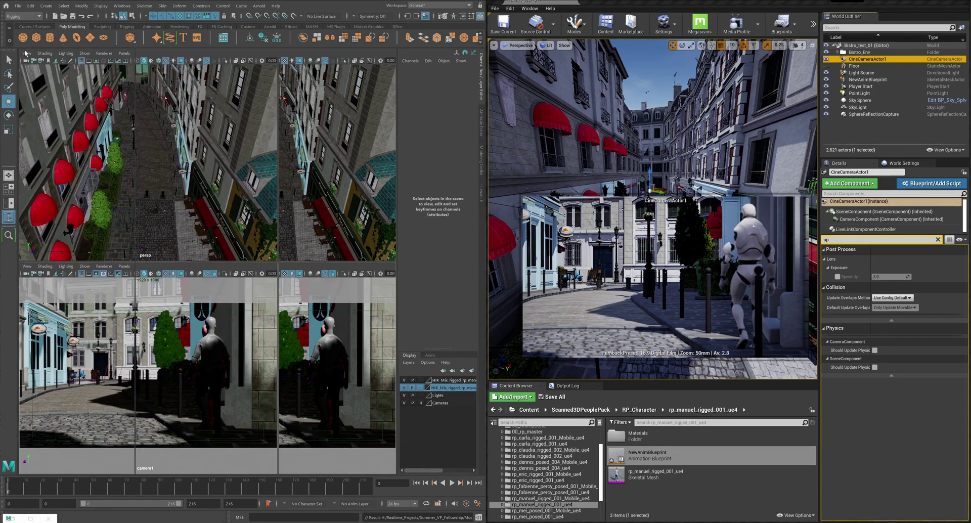
left_click(482, 86)
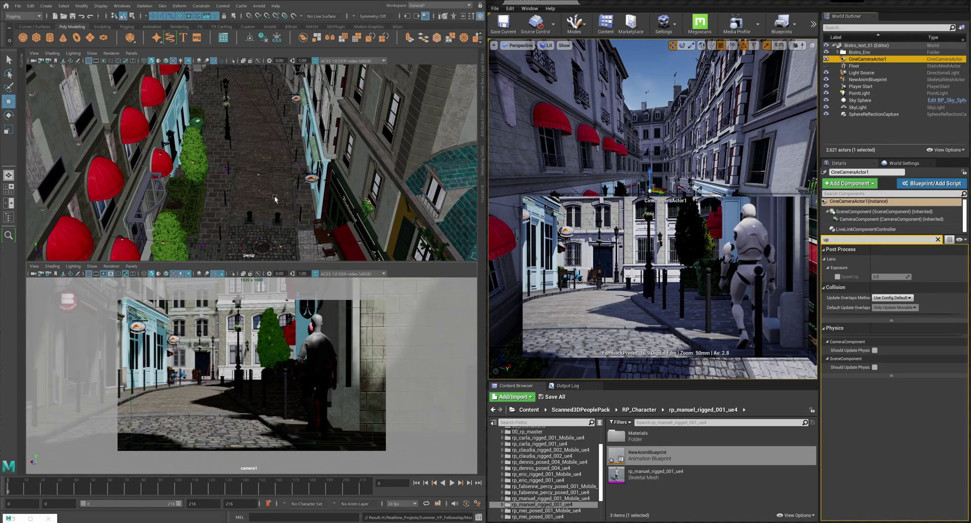
key("space")
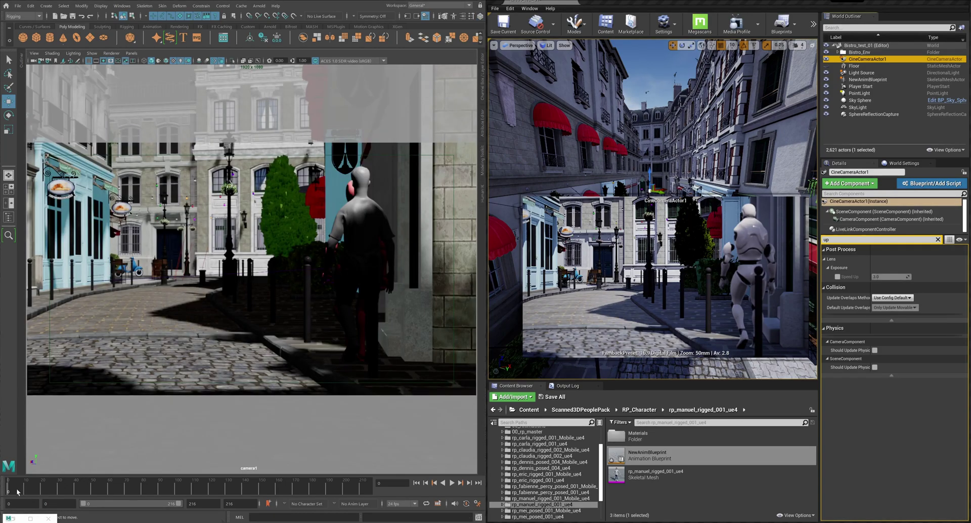
Play the walk animation in Maya, and scrub the timeline back to frame 18 while comparing the streamed mannequin in Unreal.
key("alt+v")
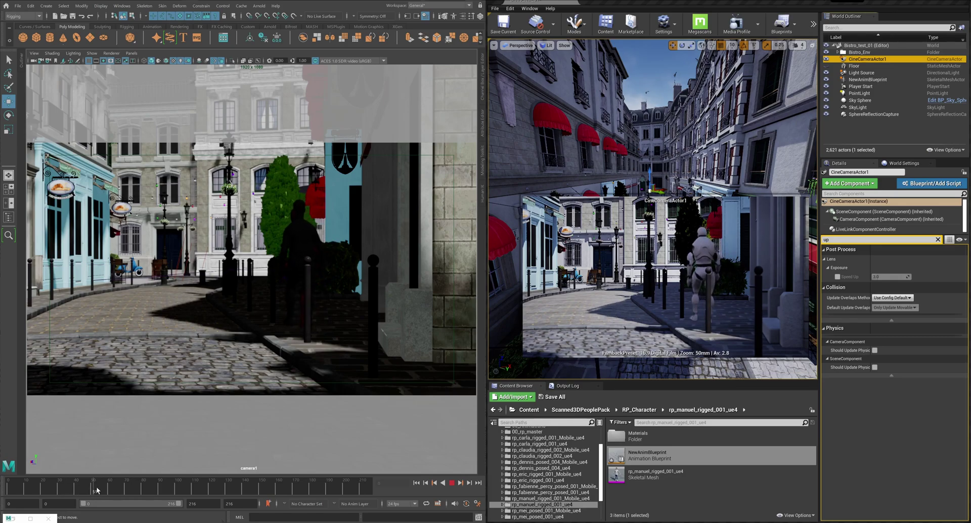
left_click_drag(98, 491, 41, 490)
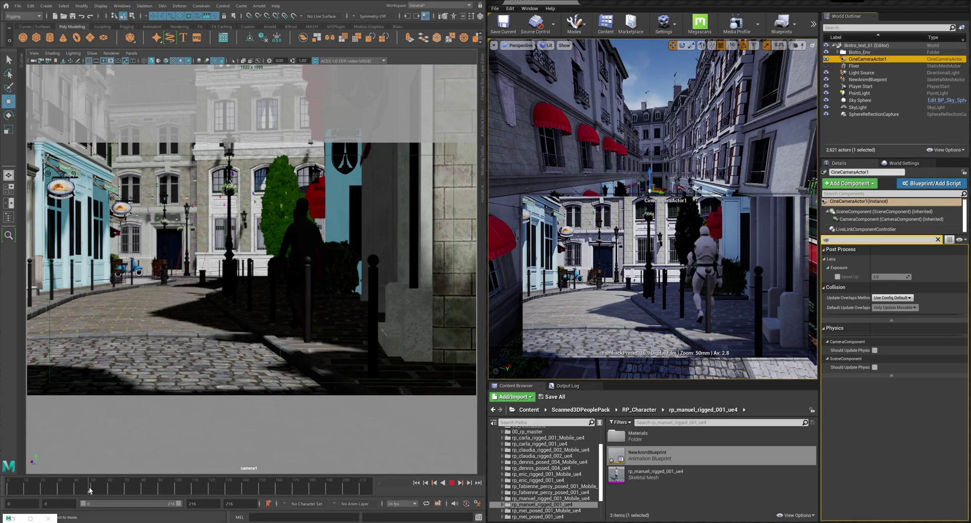
mouse_move(78, 491)
left_mouse_down()
mouse_move(27, 491)
mouse_move(81, 490)
mouse_move(31, 491)
mouse_move(39, 491)
left_mouse_up()
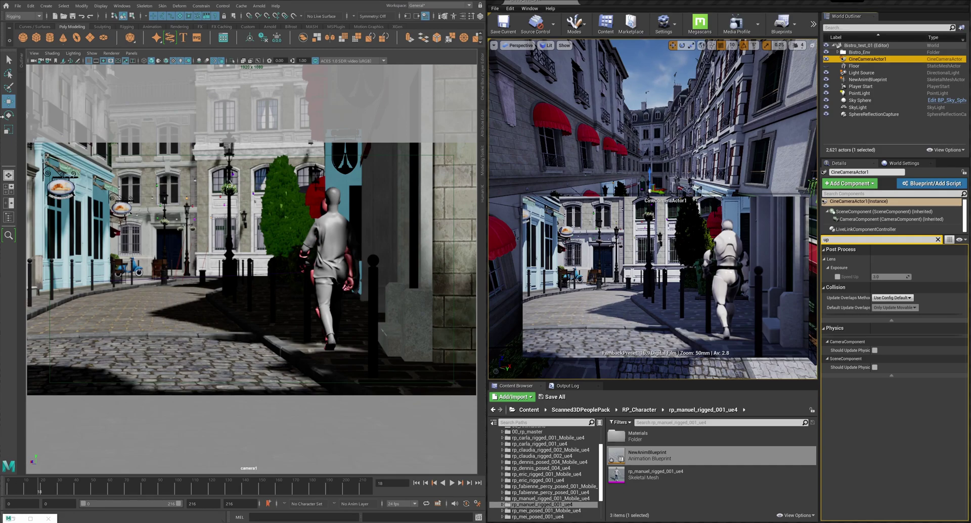
Show the Outliner, select the rigged character's HIK_Mix locator, and shift it sideways toward the stone wall.
left_click(20, 60)
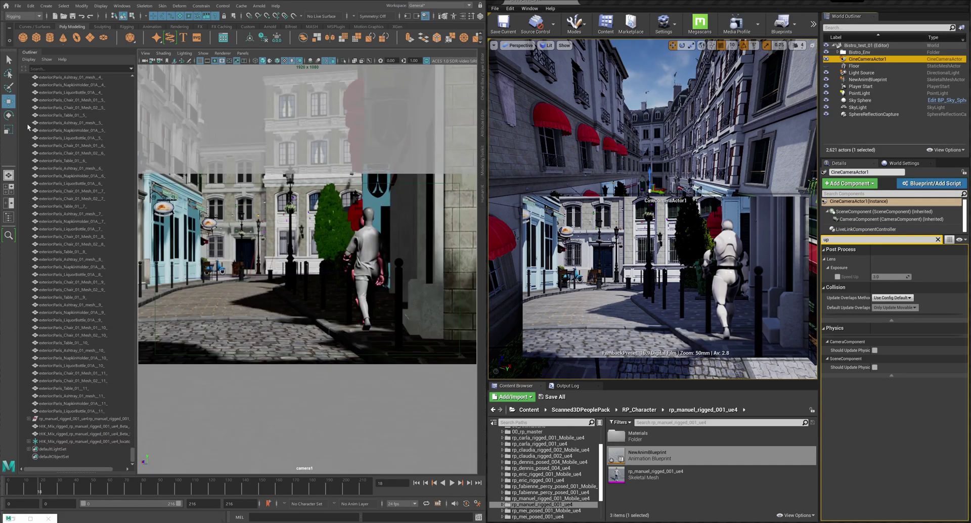
left_click(63, 442)
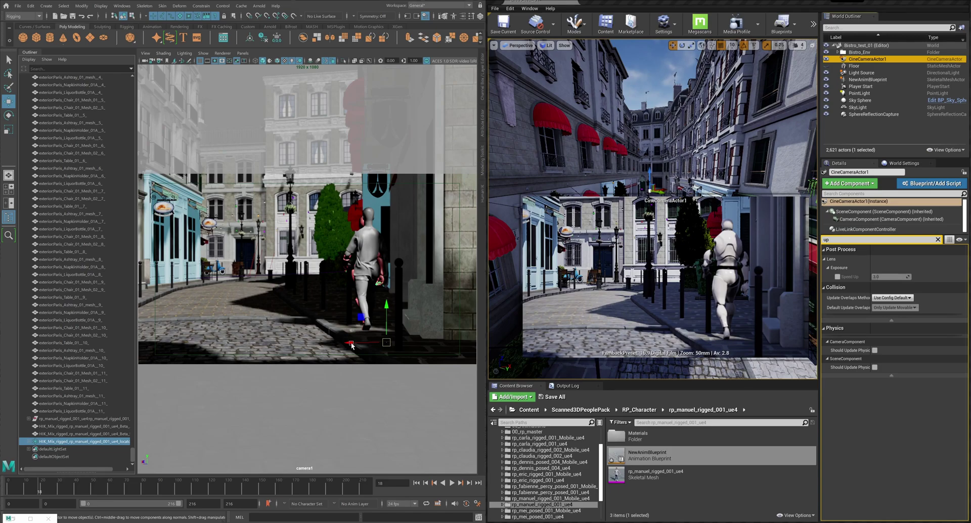
left_click_drag(352, 345, 362, 346)
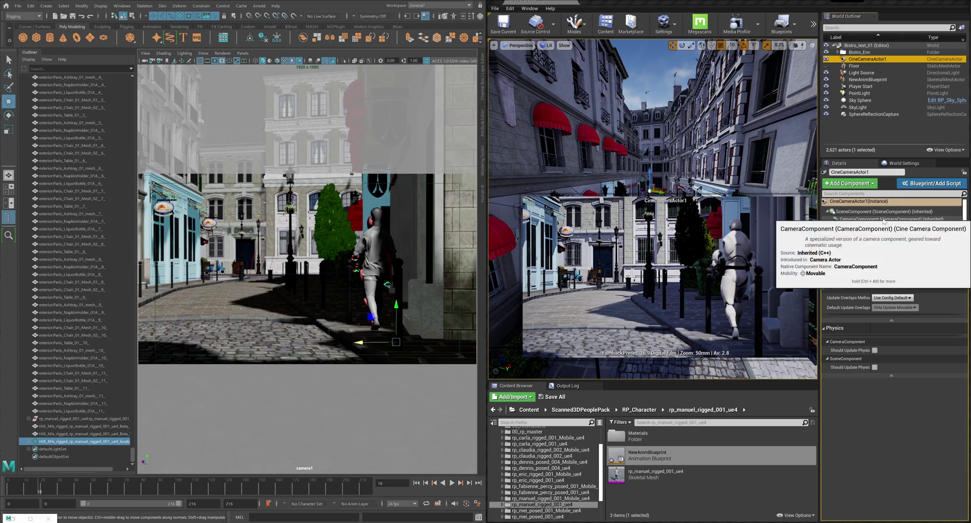
Clear the details filter on NewAnimBlueprint and set its skeletal mesh to rp_manuel_rigged_001_ue4.
left_click(868, 80)
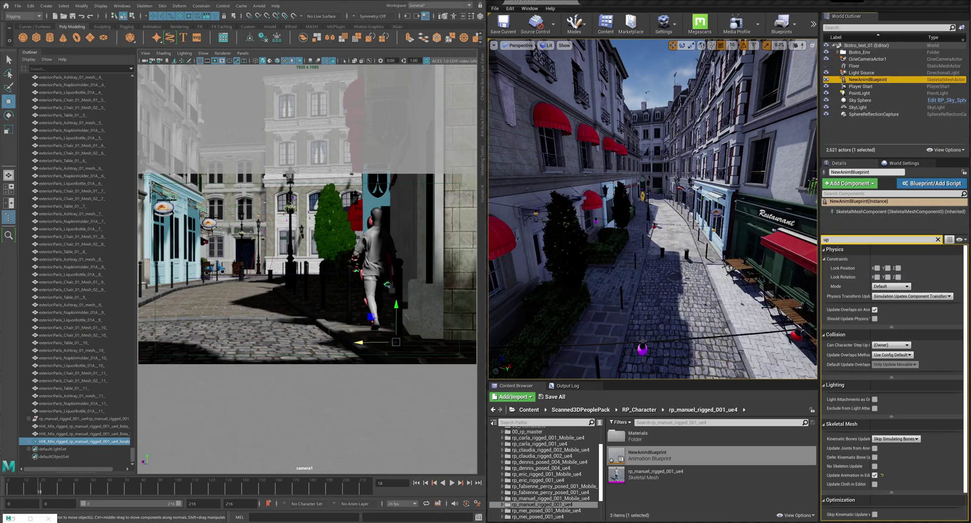
right_click_drag(652, 208, 647, 178)
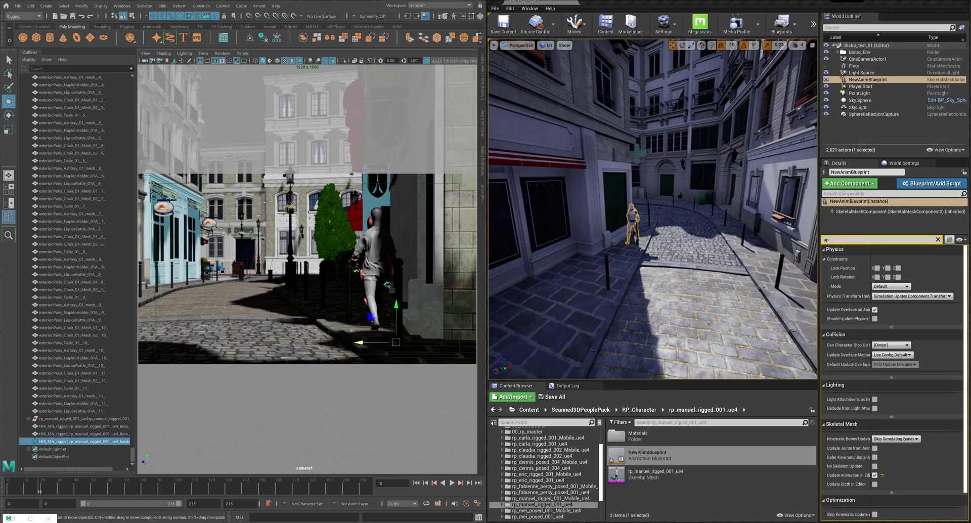
left_click(938, 239)
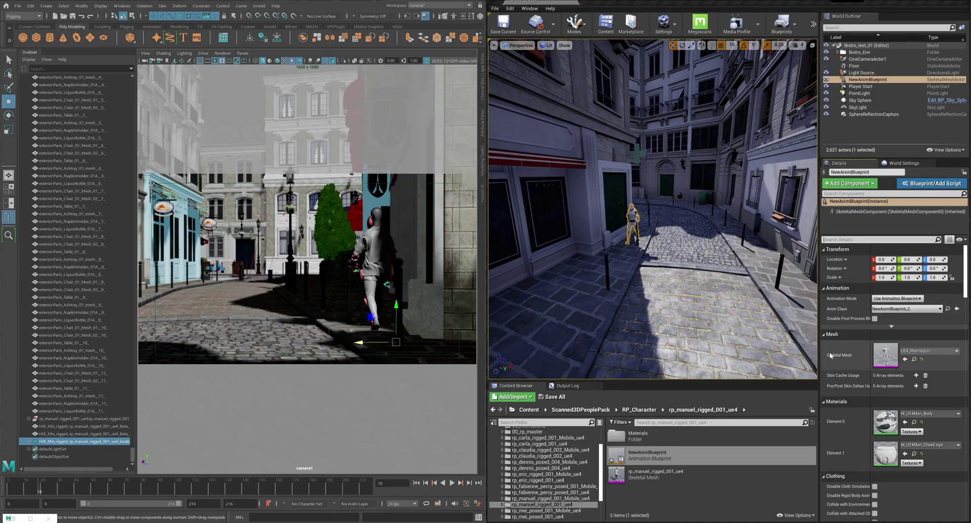
left_click(944, 352)
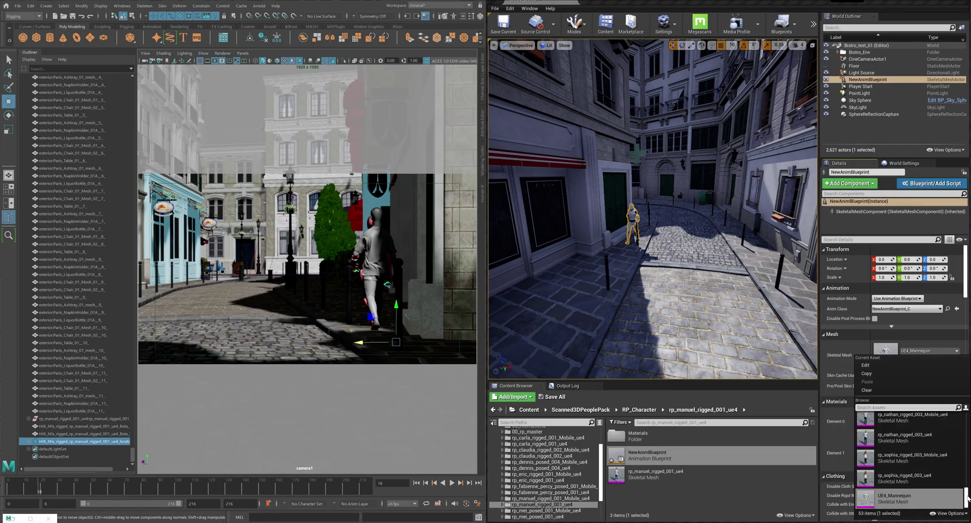
left_click_drag(967, 498, 968, 494)
left_click(905, 491)
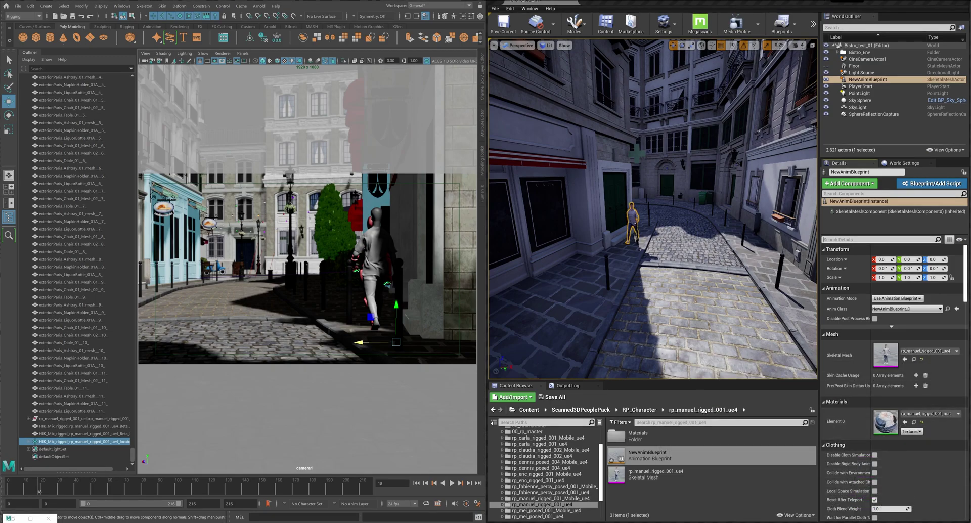
Preview the textured character through CineCameraActor1, hide Maya's Outliner, and briefly play the walk animation.
left_click(880, 60)
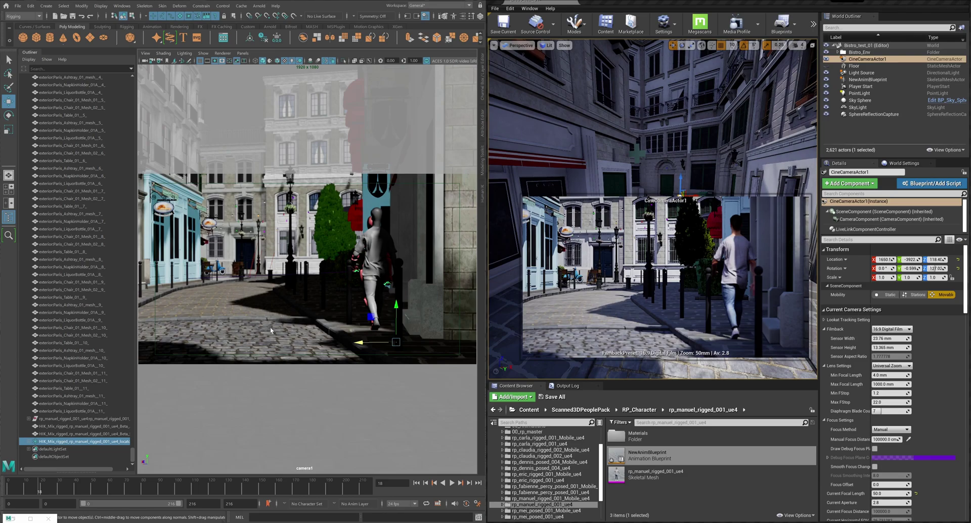
left_click(31, 52)
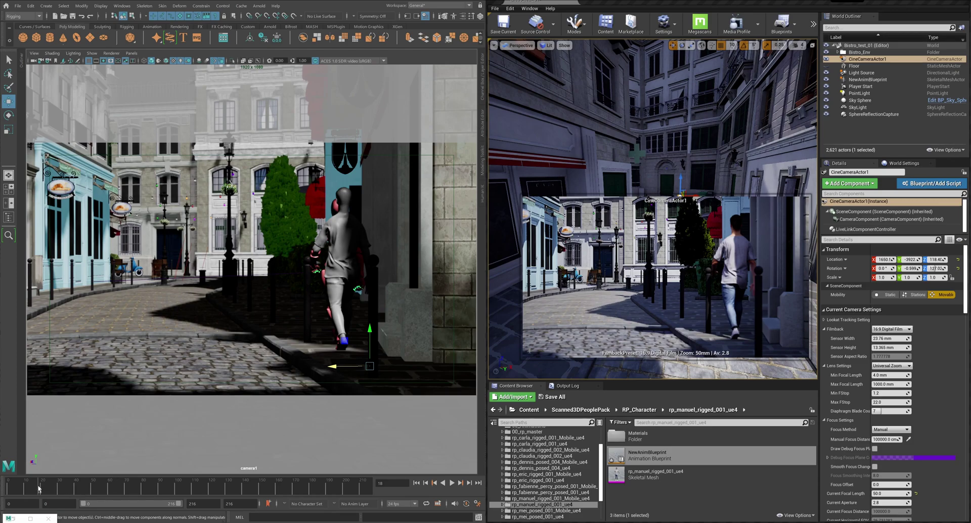
key("alt+v")
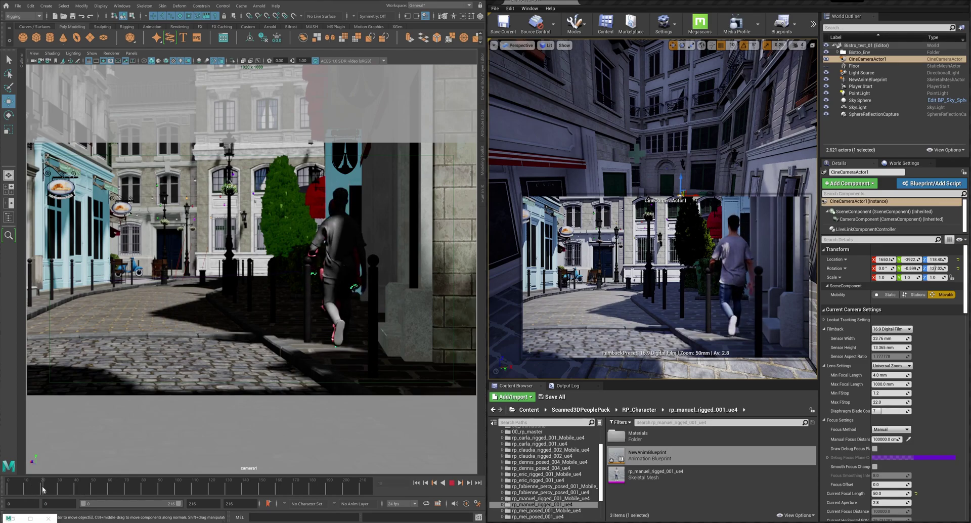
key("alt+v")
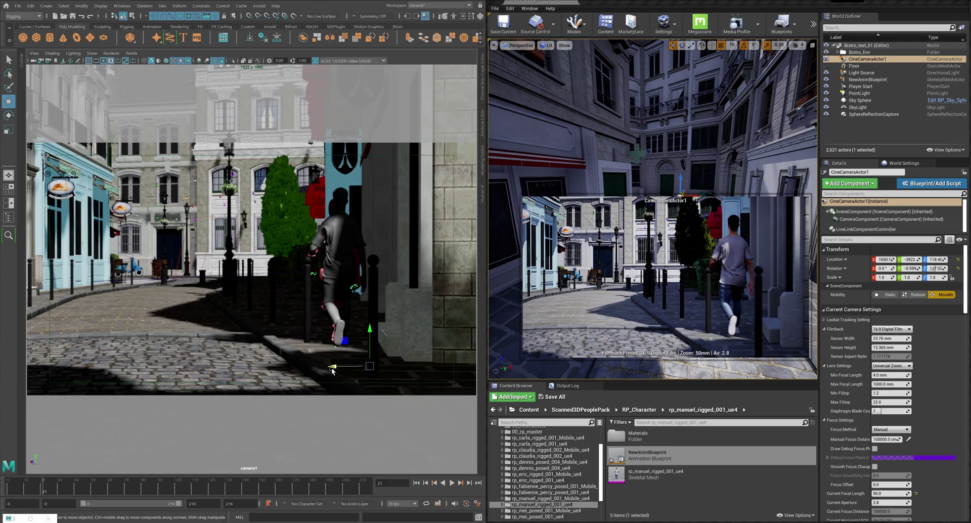
Shift the character's locator further toward the wall, replay the walk, and return the timeline to frame 11.
left_click_drag(332, 370, 347, 371)
left_click(28, 487)
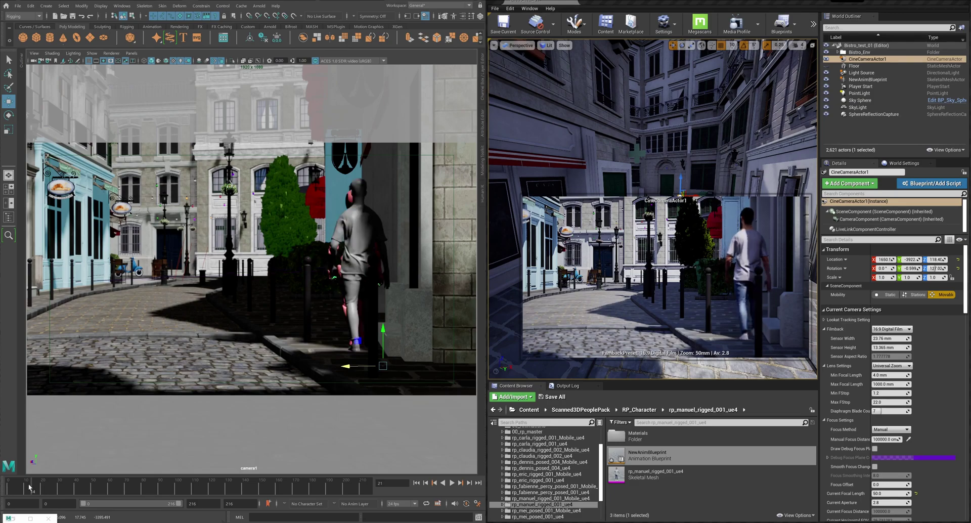
key("alt+v")
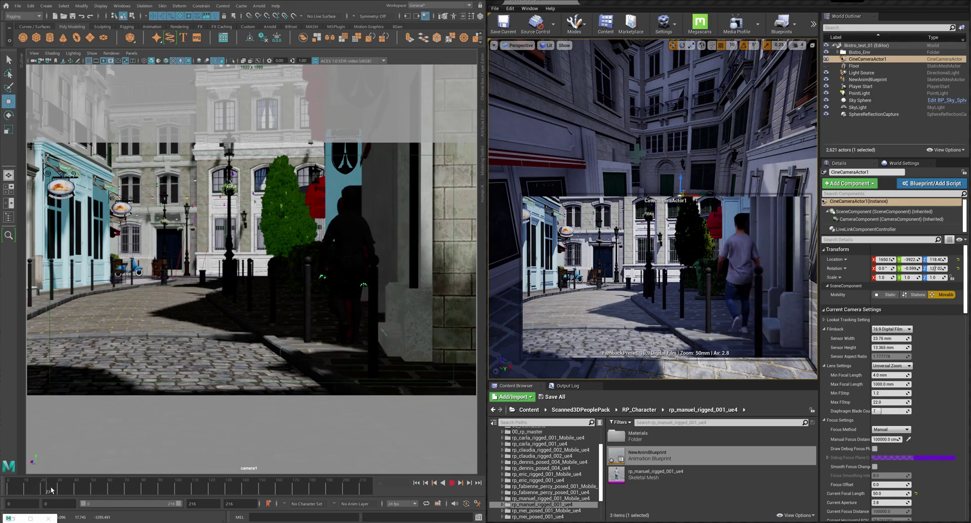
left_click(27, 487)
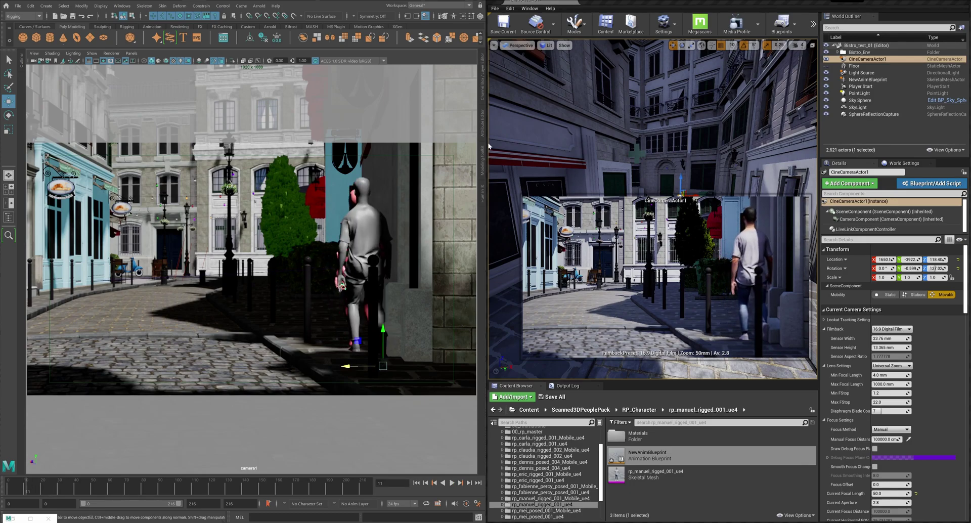
Hide the highlighted HIK_Mix_rigged display layer in Maya, and collapse the Channel Box again.
left_click(483, 76)
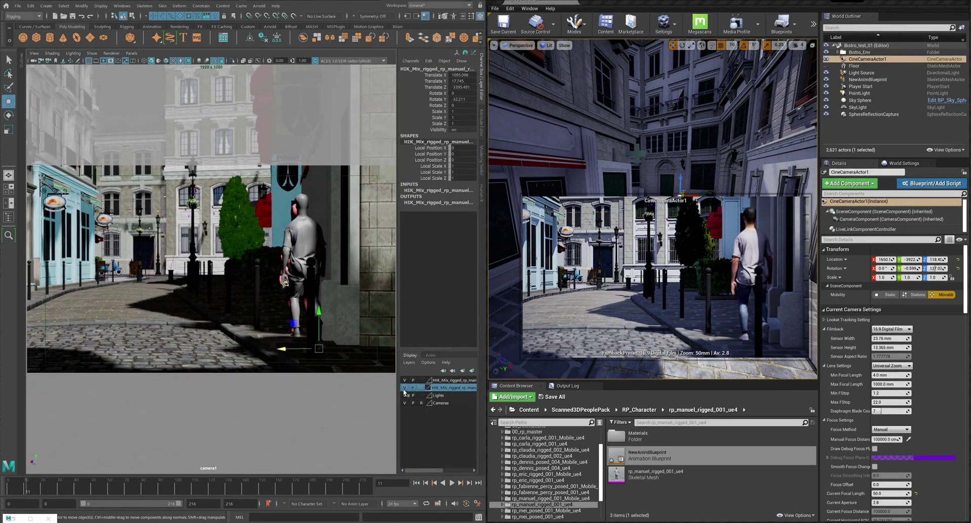
left_click(404, 387)
left_click(482, 85)
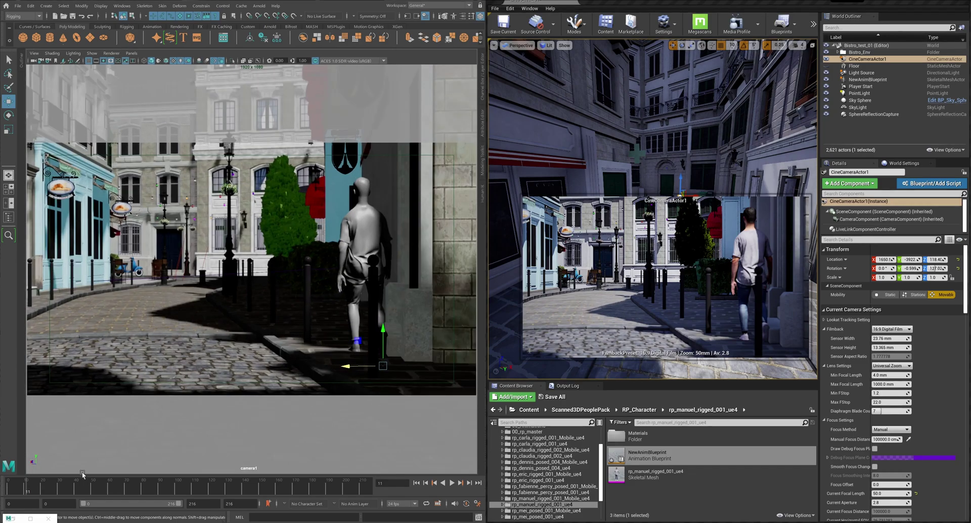
Play the walk animation with the layer hidden, stop it, and rewind the timeline to the first frame.
key("alt+v")
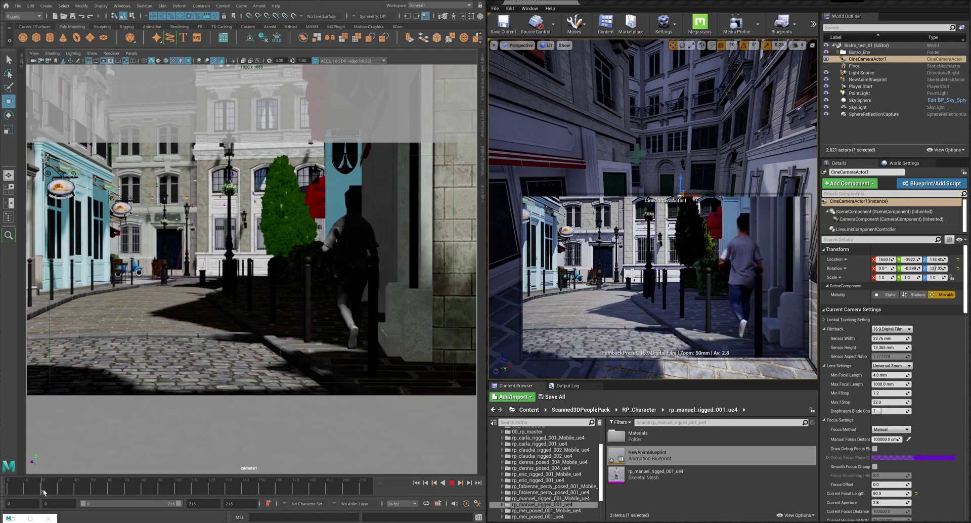
key("alt+v")
key("alt+shift+v")
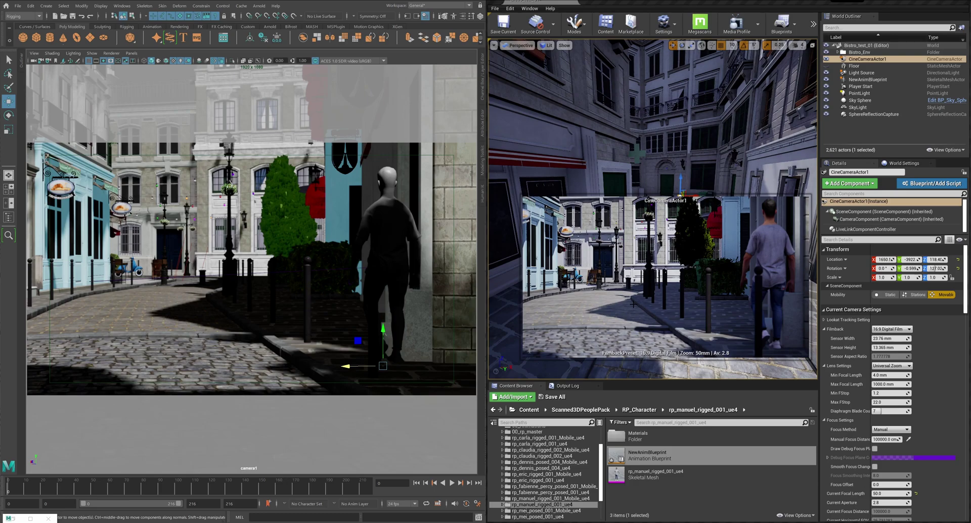